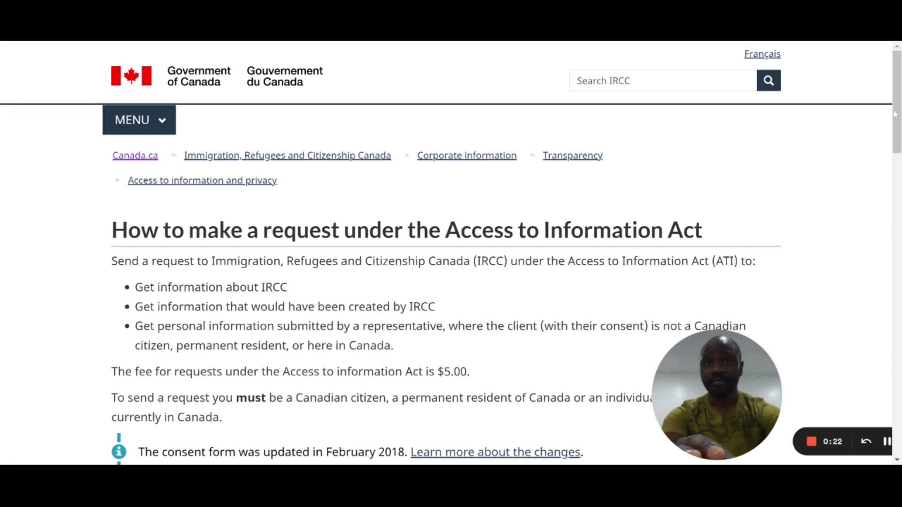
# Step: Launch the online Access to Information request from the Apply online section
pyautogui.scroll(-4, 897, 125)
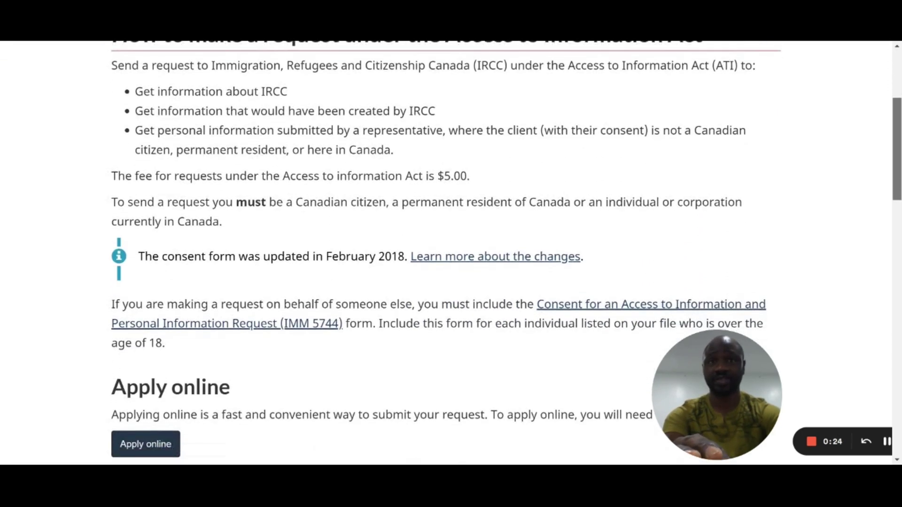
pyautogui.scroll(-1, 506, 252)
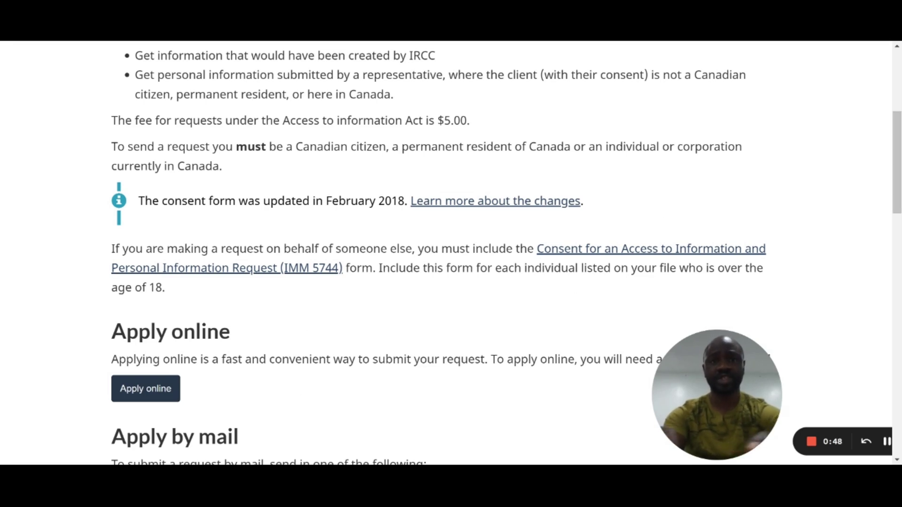
pyautogui.scroll(-3, 572, 371)
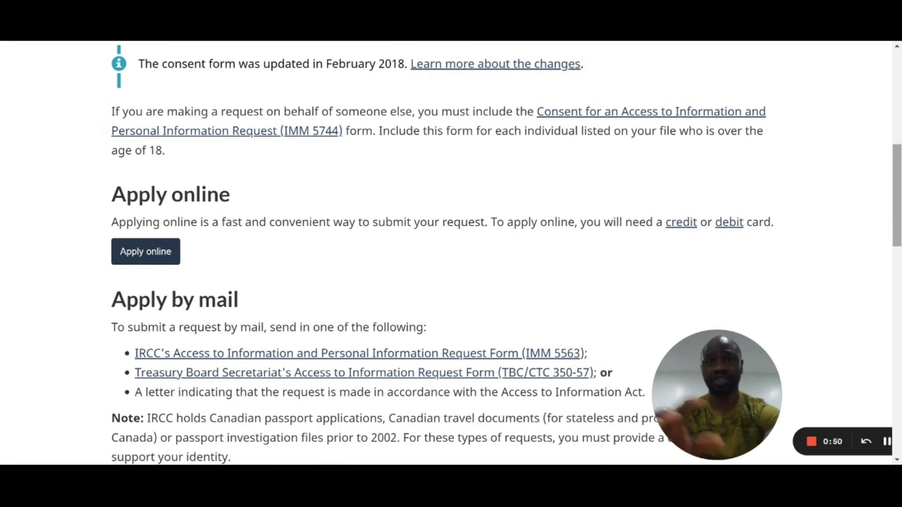
pyautogui.click(162, 255)
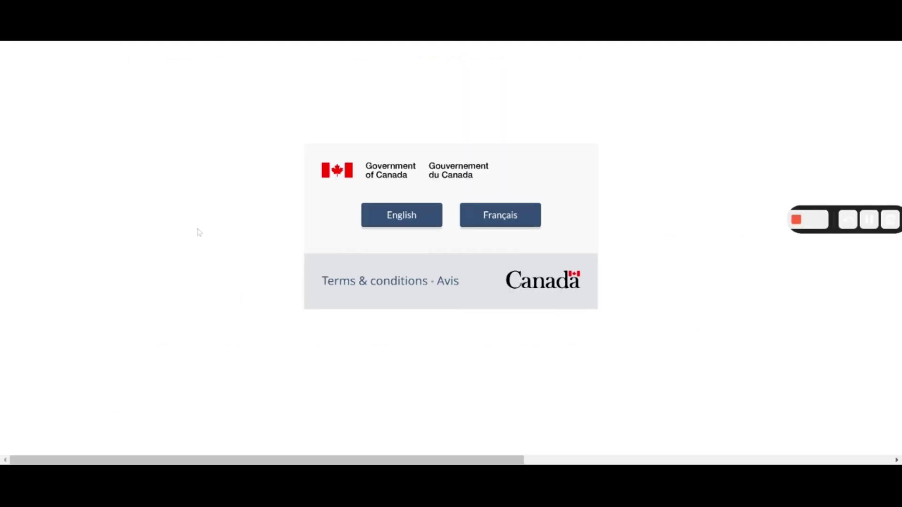
# Step: Continue in English past the welcome page and accept the Privacy Notice
pyautogui.click(412, 217)
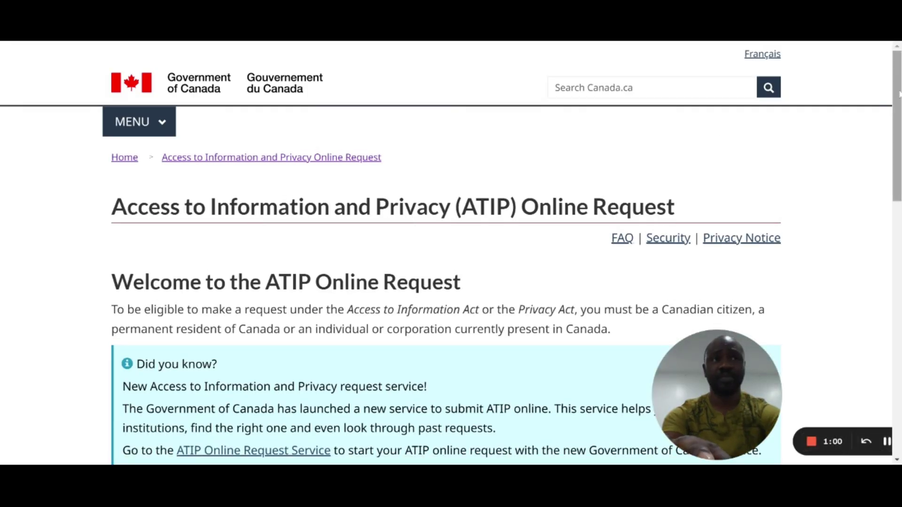
pyautogui.moveTo(899, 98); pyautogui.dragTo(899, 311)
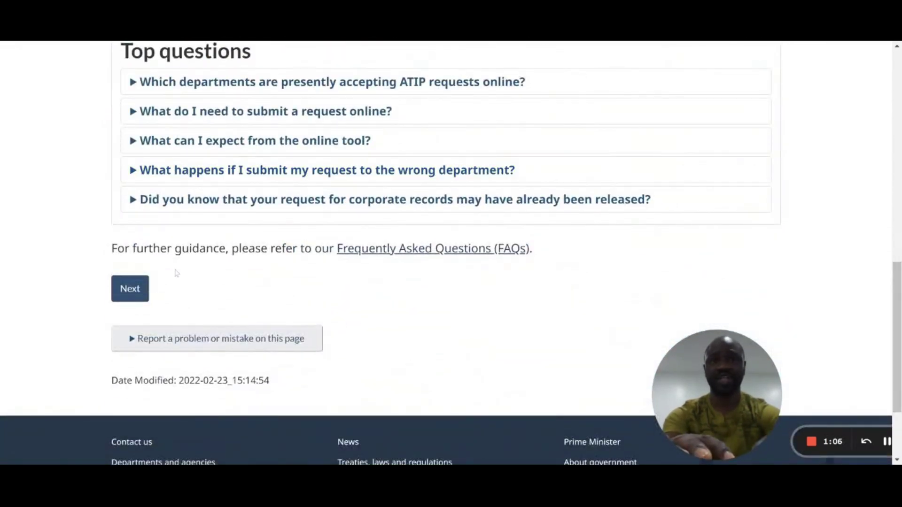
pyautogui.click(130, 289)
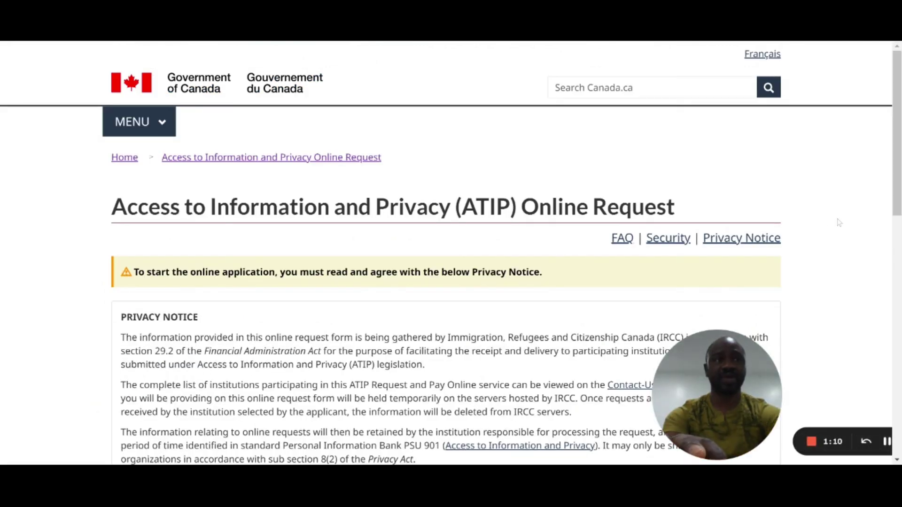
pyautogui.moveTo(898, 160); pyautogui.dragTo(899, 305)
pyautogui.scroll(-1, 898, 304)
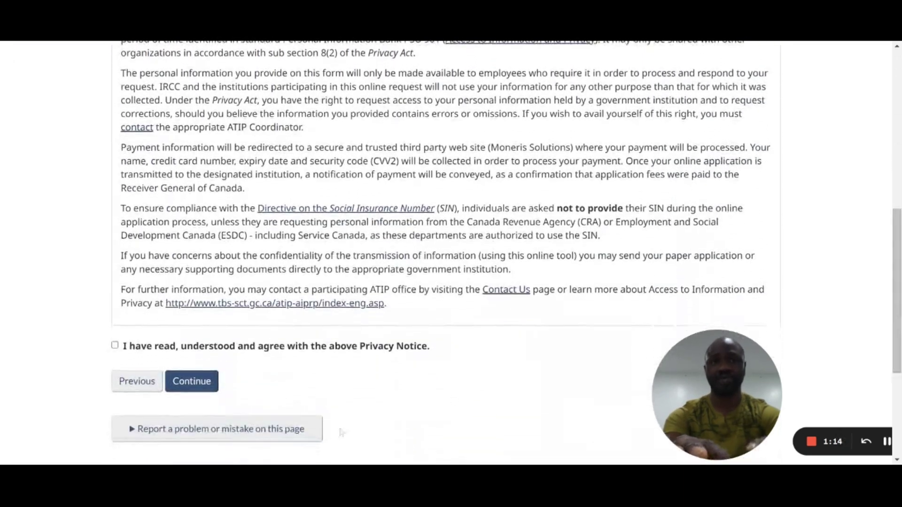
pyautogui.click(345, 350)
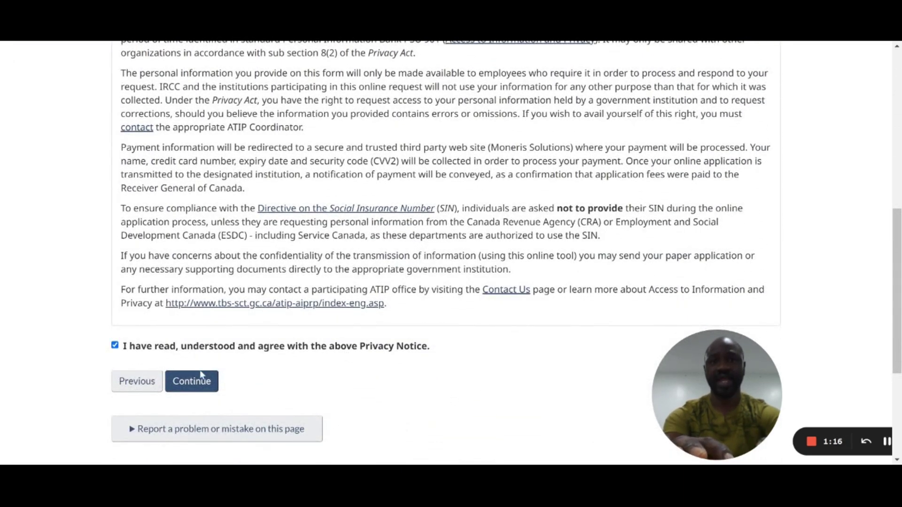
pyautogui.click(193, 383)
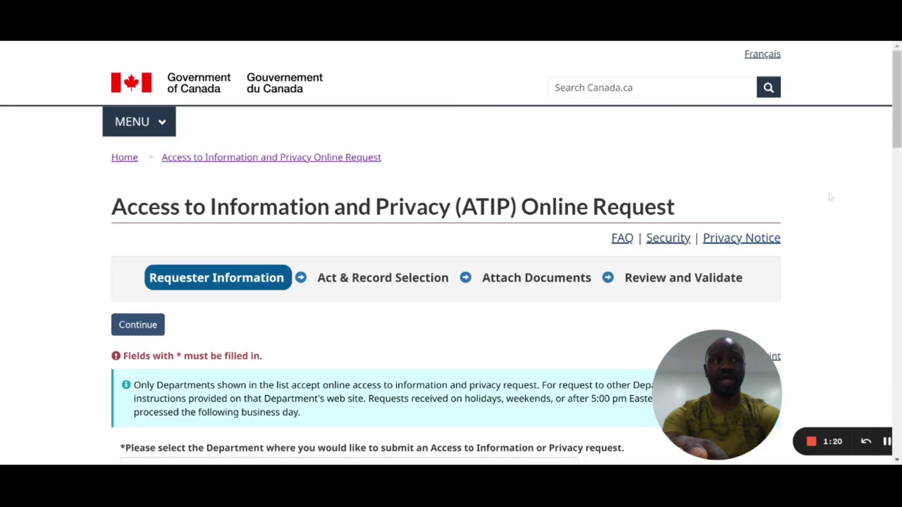
# Step: Select Immigration, Refugees and Citizenship Canada as the department and confirm reading the pre-submission steps
pyautogui.scroll(-3, 451, 253)
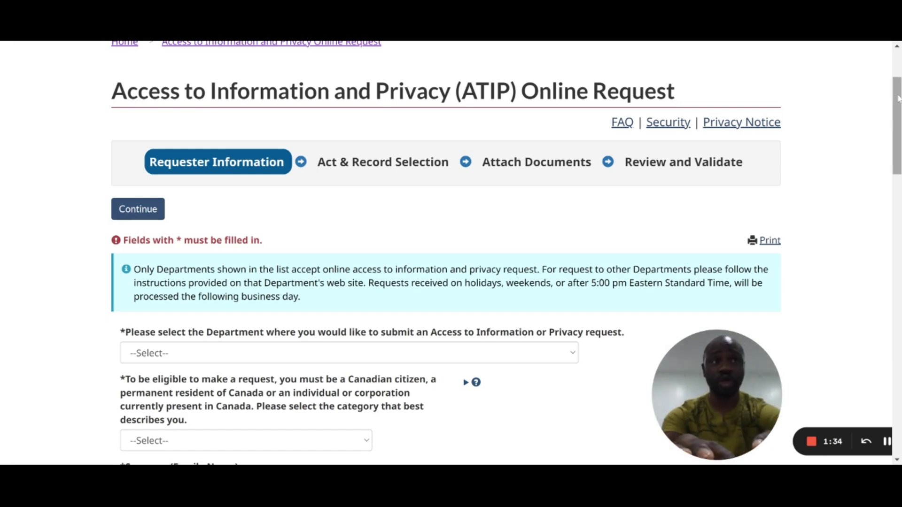
pyautogui.scroll(-4, 446, 254)
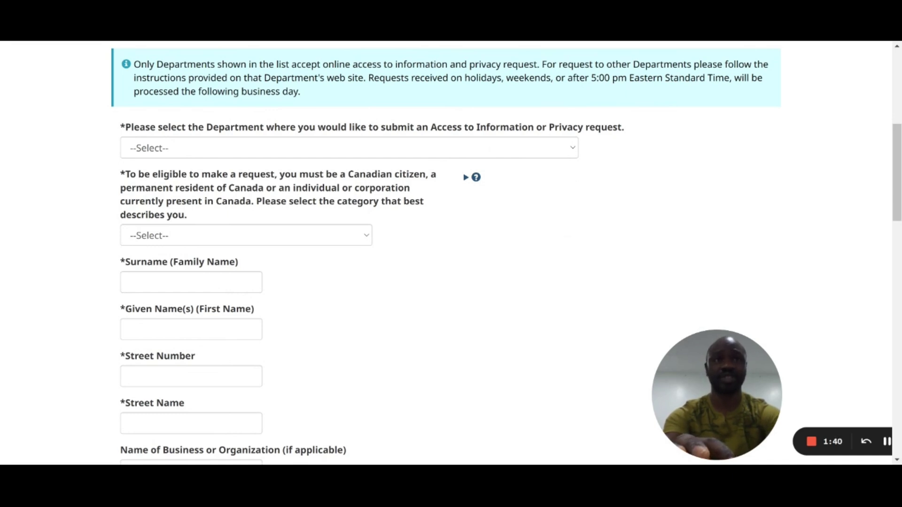
pyautogui.click(482, 149)
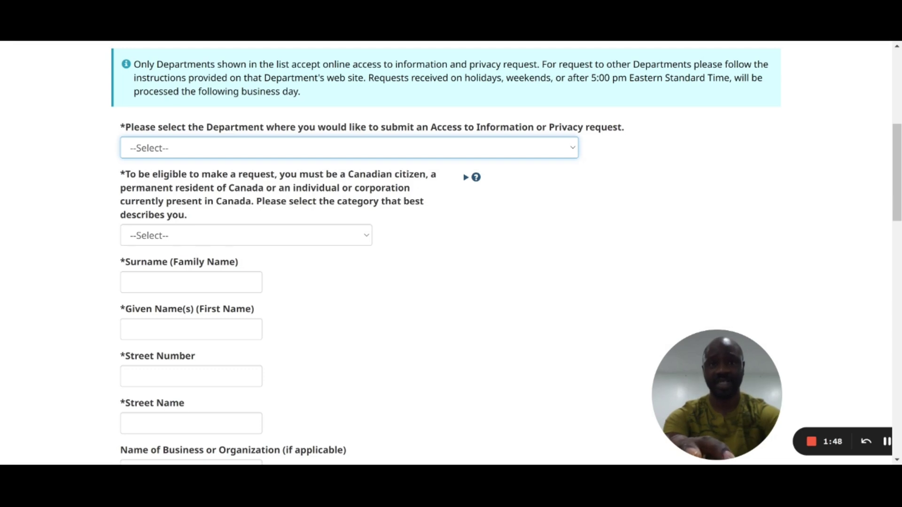
pyautogui.press('i')
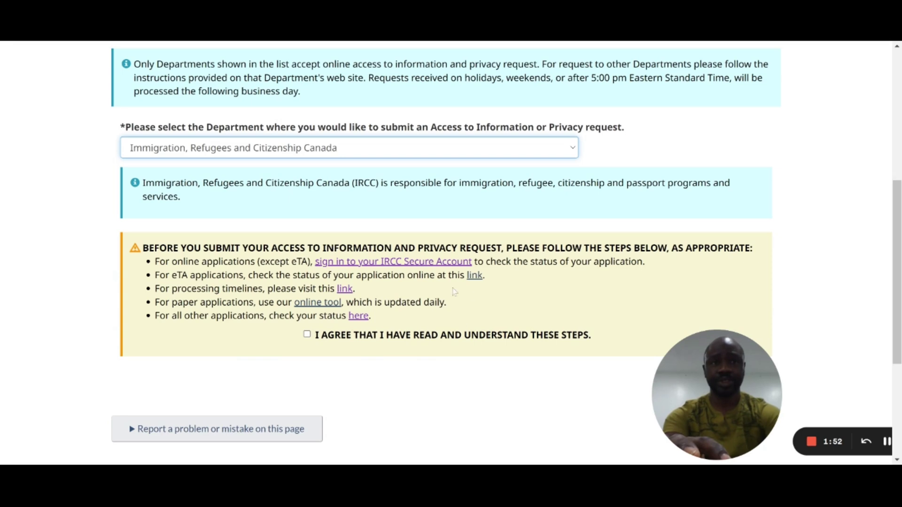
pyautogui.click(421, 335)
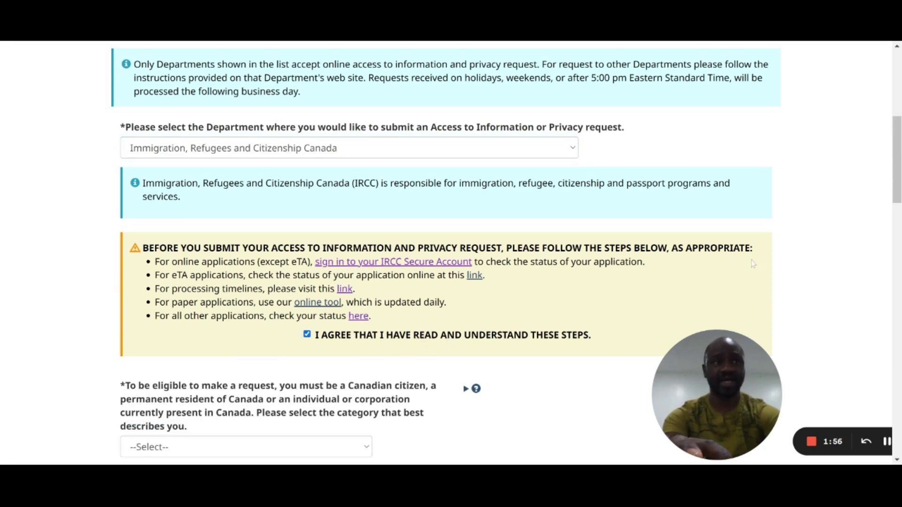
pyautogui.scroll(-5, 753, 266)
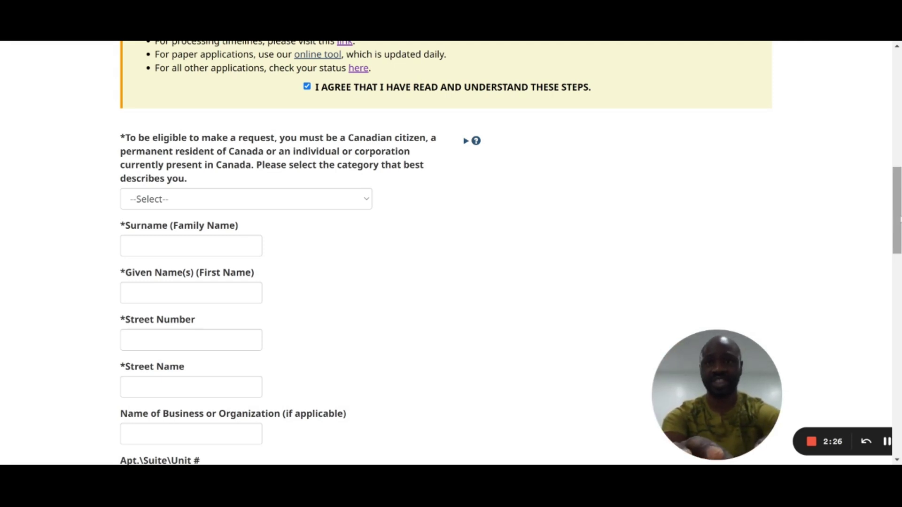
pyautogui.scroll(-2, 572, 74)
# Step: Set the requester category to Canadian citizen and enter the requester's surname and given name
pyautogui.click(360, 116)
pyautogui.click(348, 135)
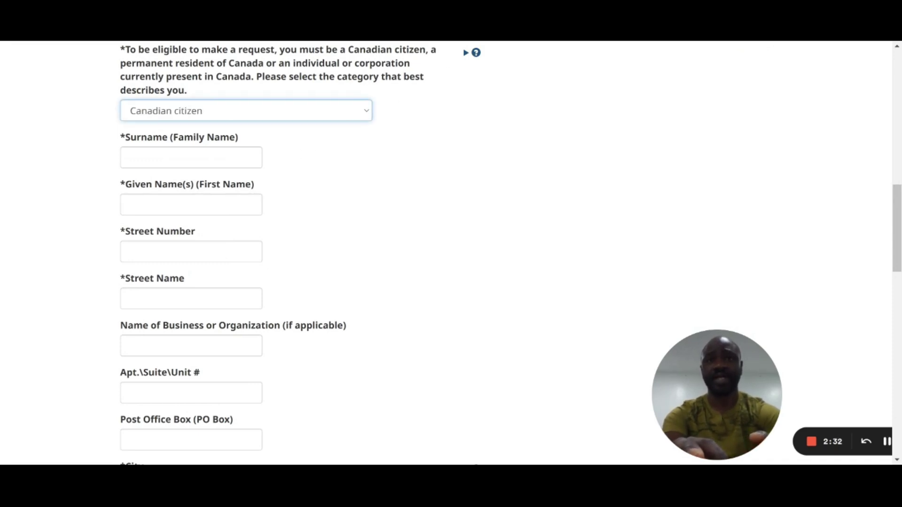
pyautogui.click(191, 157)
pyautogui.write('ABC')
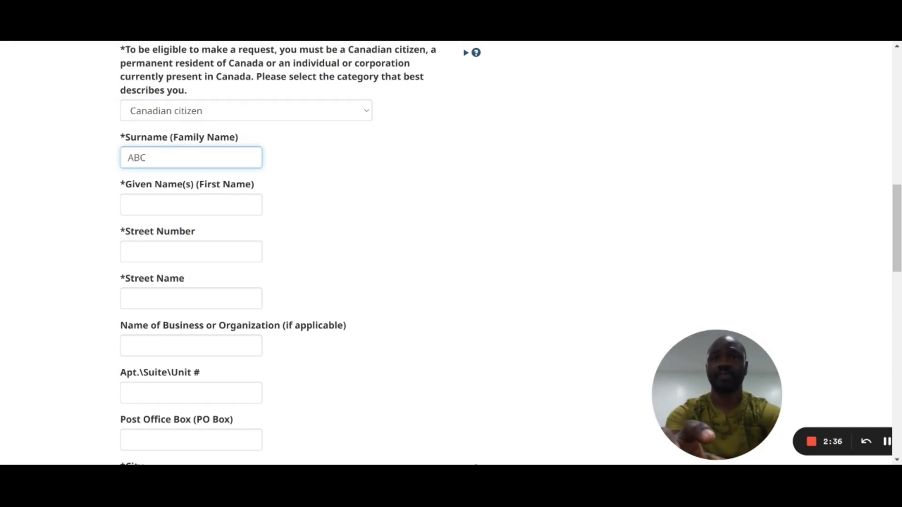
pyautogui.click(191, 205)
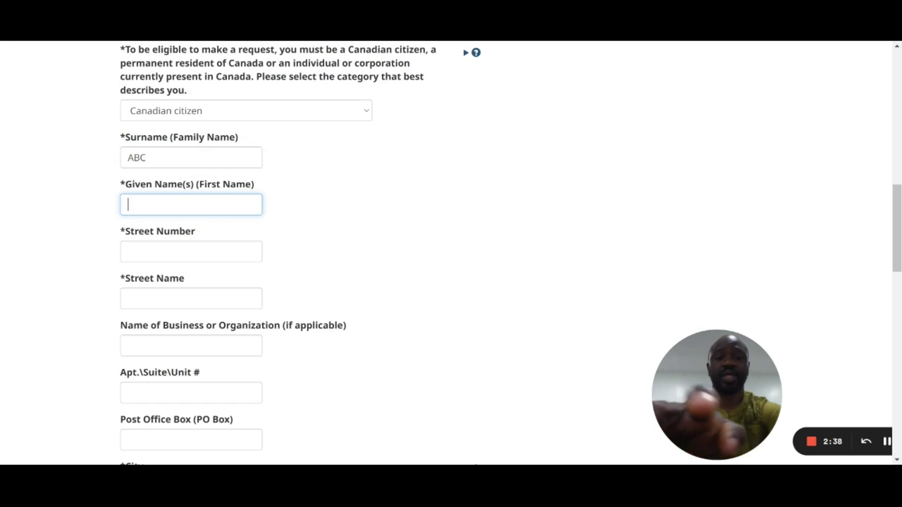
pyautogui.write('EDF')
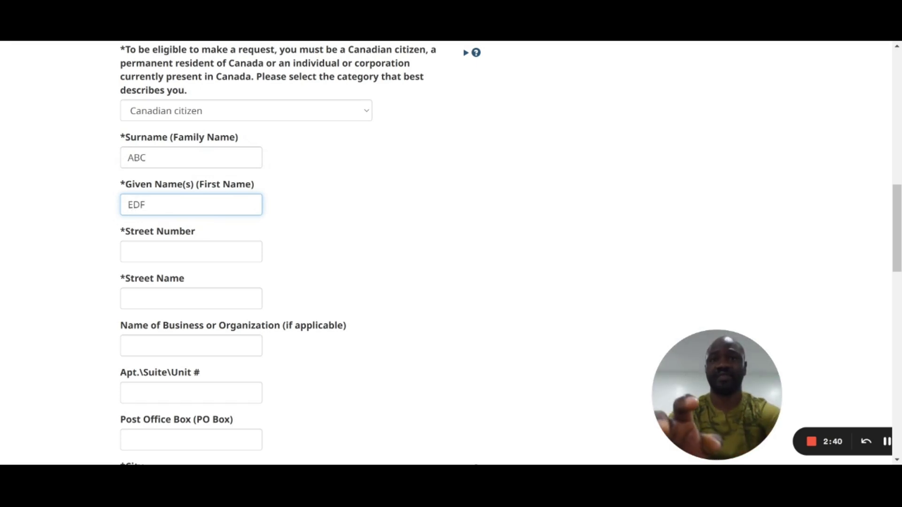
# Step: Enter the requester's street number and street name, correcting the typo in the street name
pyautogui.click(191, 251)
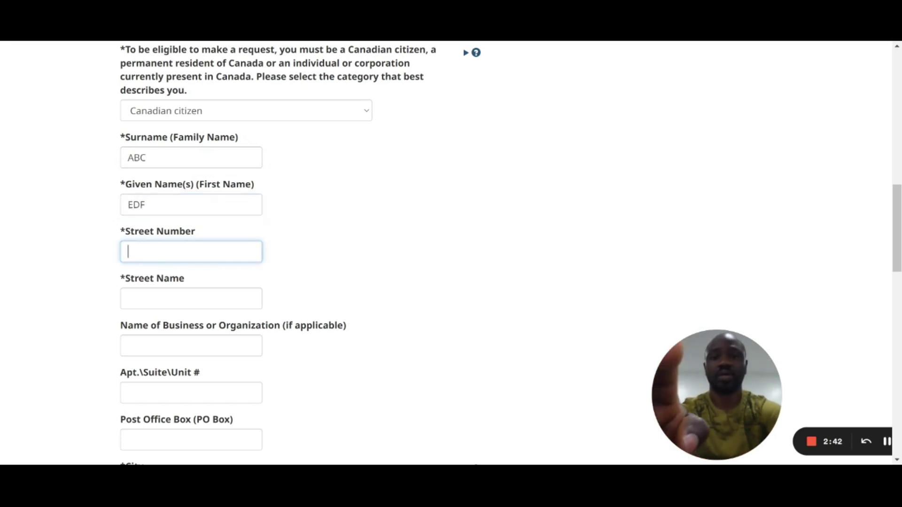
pyautogui.write('1223')
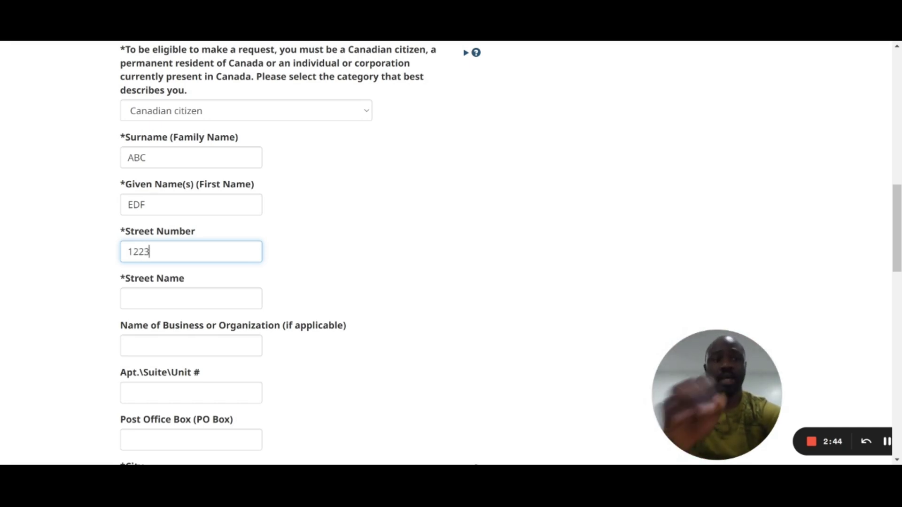
pyautogui.click(191, 298)
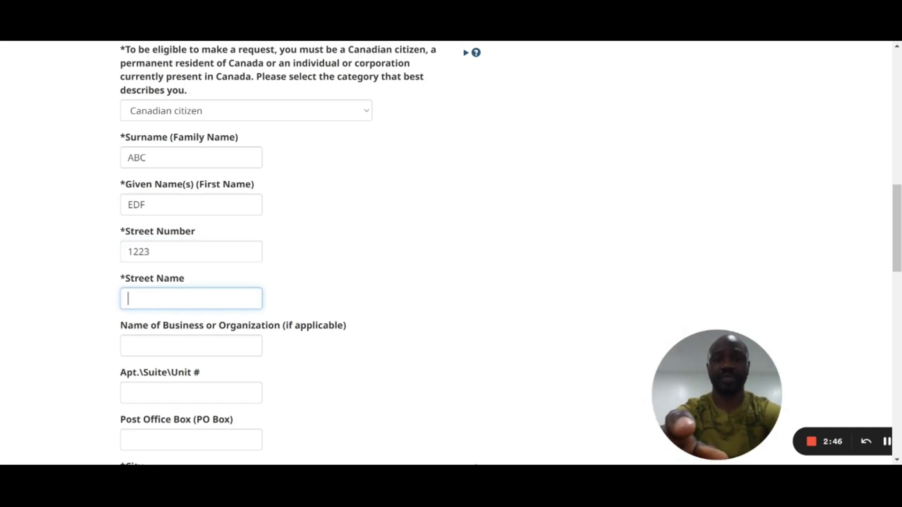
pyautogui.write('BNM')
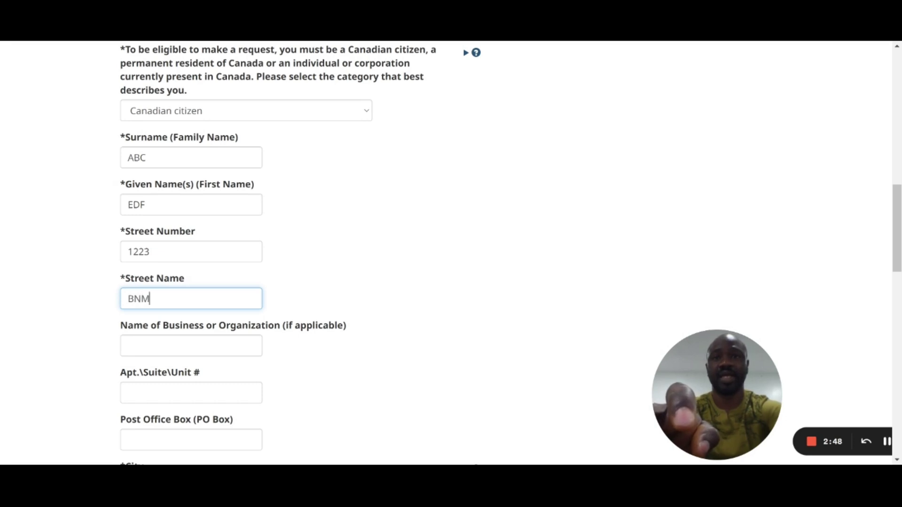
pyautogui.write(' STree')
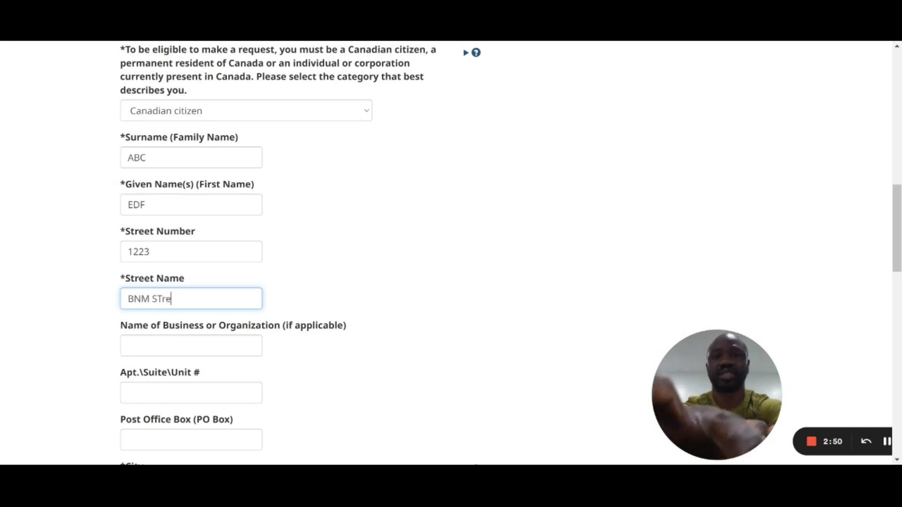
pyautogui.press('BackSpace')
pyautogui.press('BackSpace')
pyautogui.press('BackSpace')
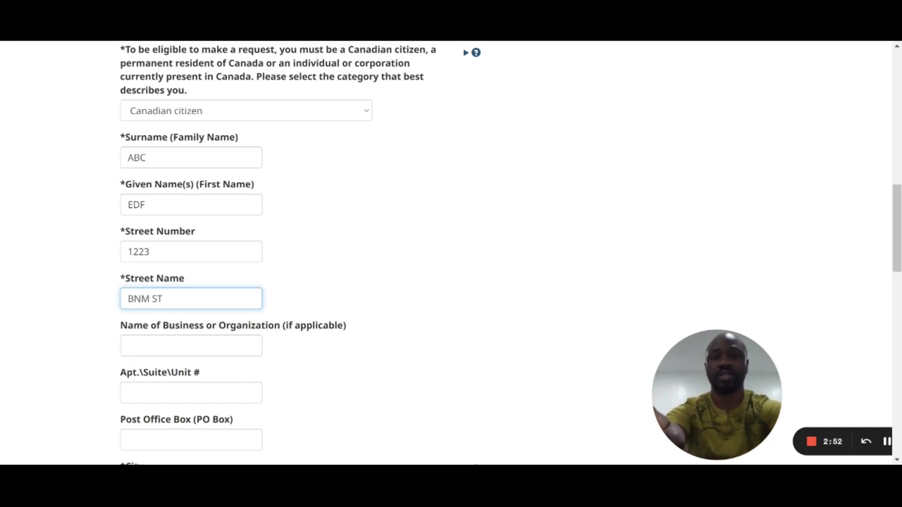
pyautogui.write('EET')
pyautogui.press('BackSpace')
pyautogui.press('BackSpace')
pyautogui.press('BackSpace')
pyautogui.write('R')
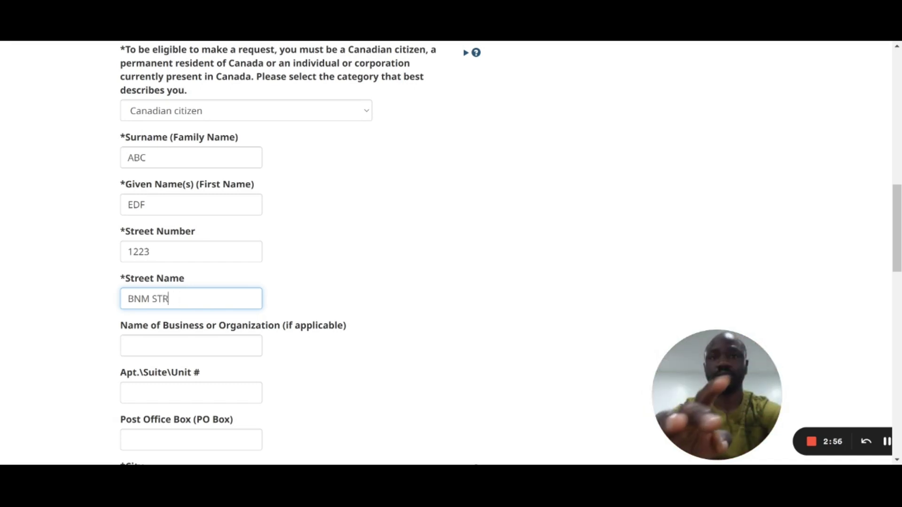
pyautogui.write('EET')
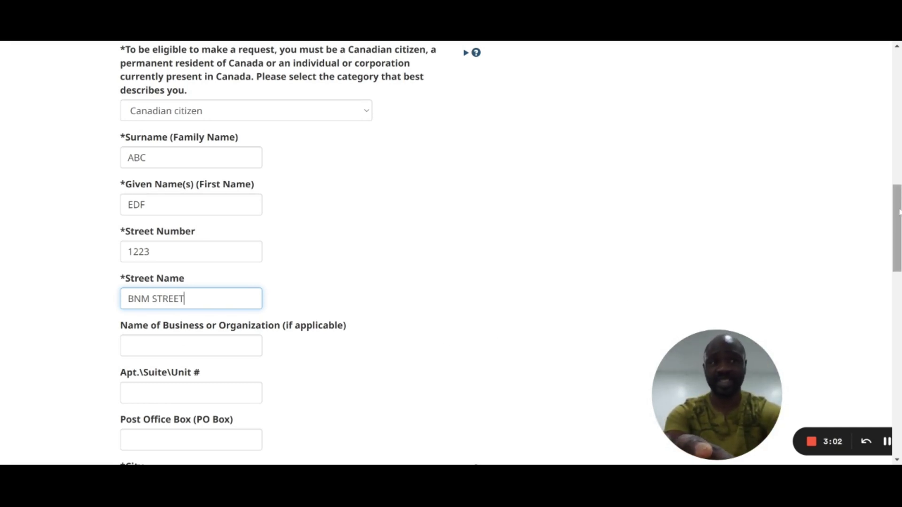
pyautogui.moveTo(899, 213); pyautogui.dragTo(898, 255)
pyautogui.click(188, 282)
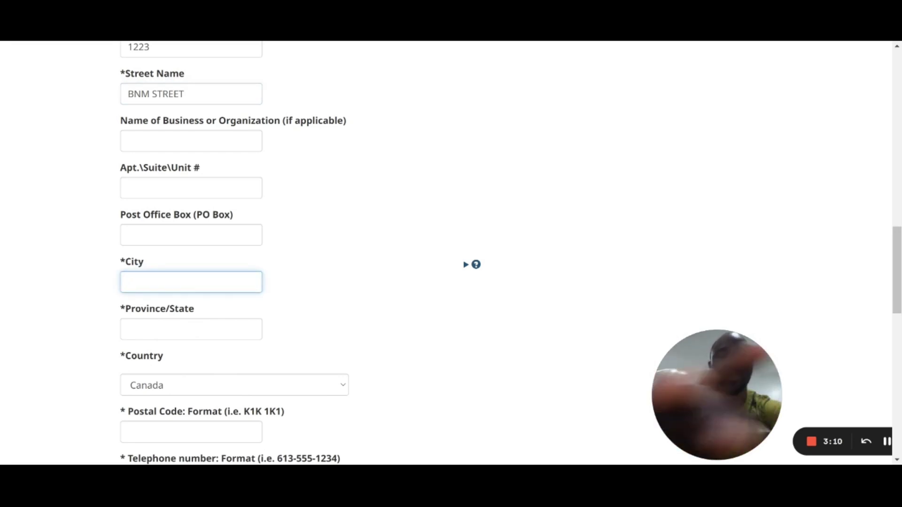
# Step: Fill in the requester's city, province, postal code and telephone number
pyautogui.write('TORONTO')
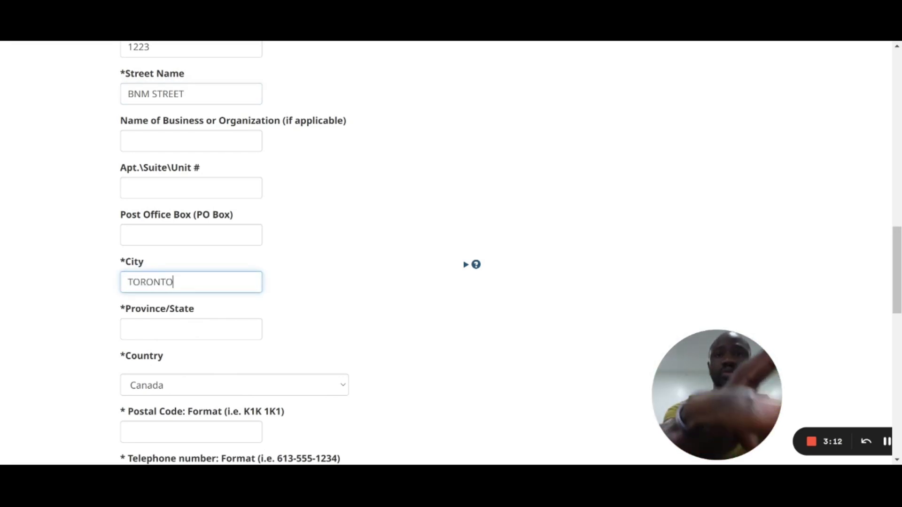
pyautogui.click(188, 329)
pyautogui.write('O')
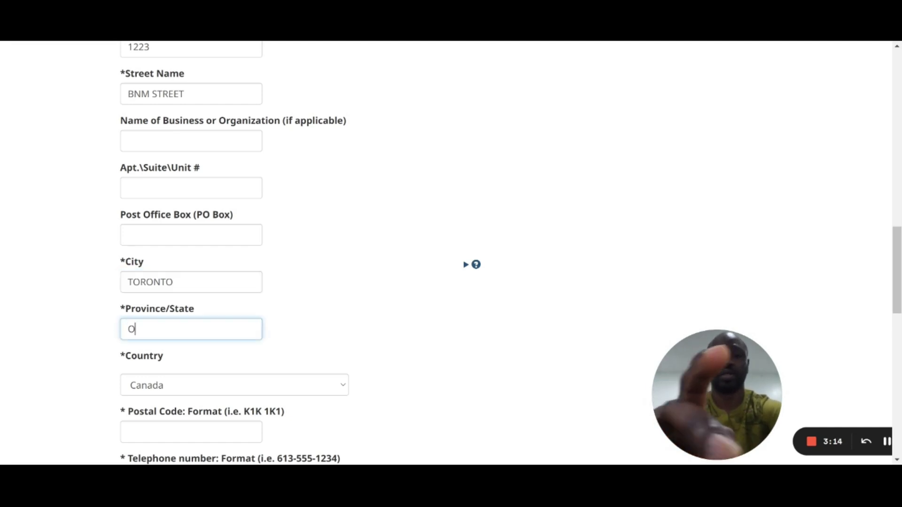
pyautogui.write('NTARIO')
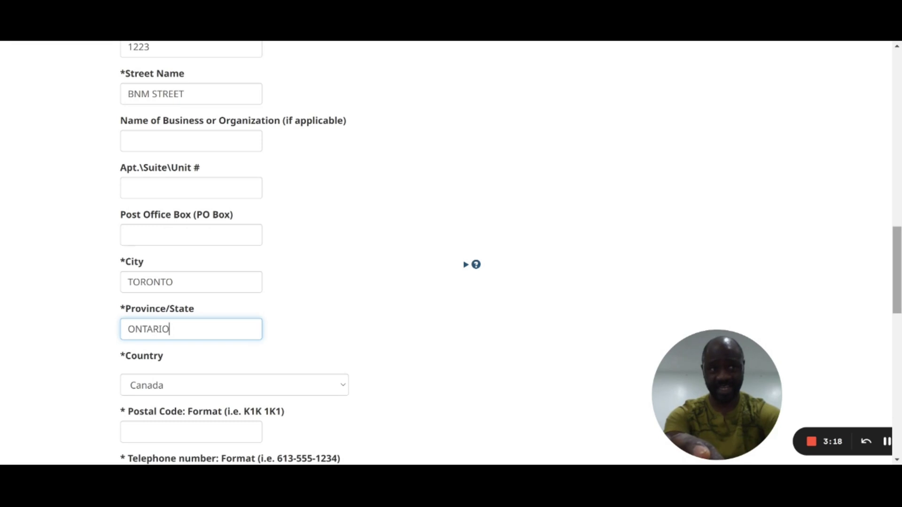
pyautogui.scroll(-4, 451, 254)
pyautogui.click(192, 255)
pyautogui.write('K1')
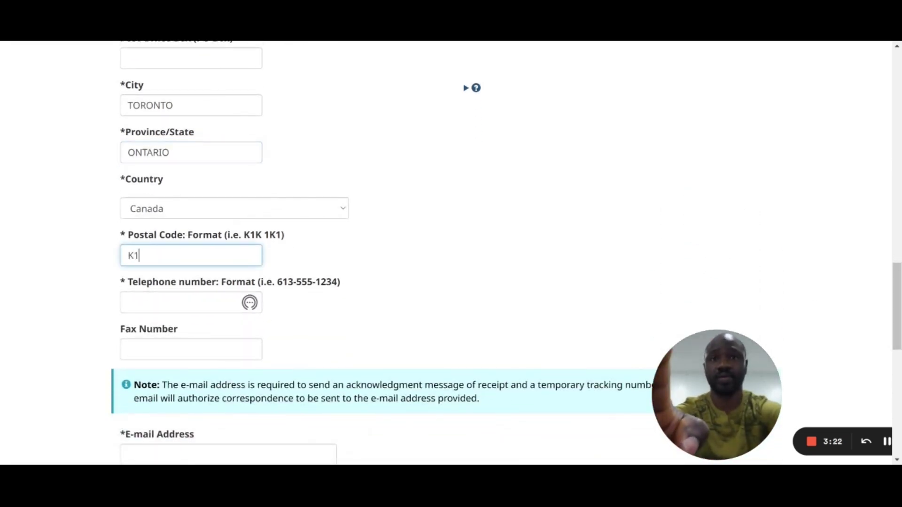
pyautogui.write('K')
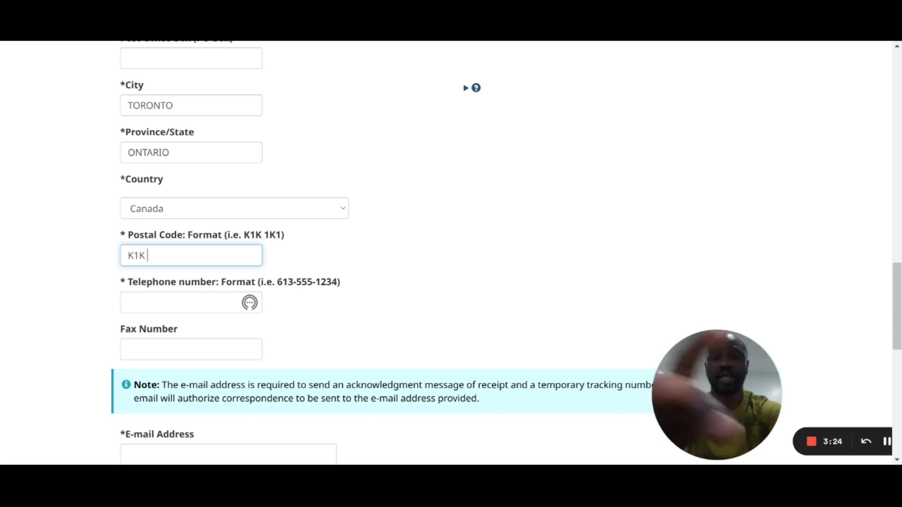
pyautogui.write(' 1K1')
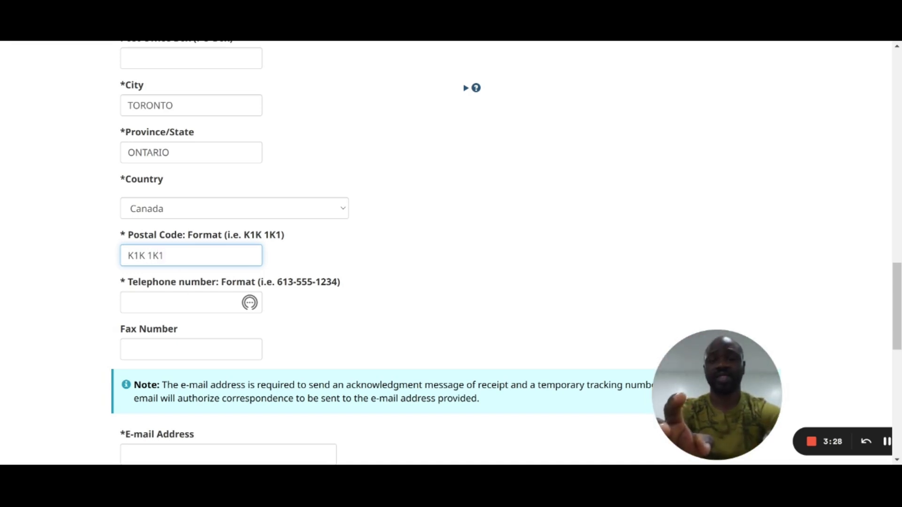
pyautogui.click(186, 298)
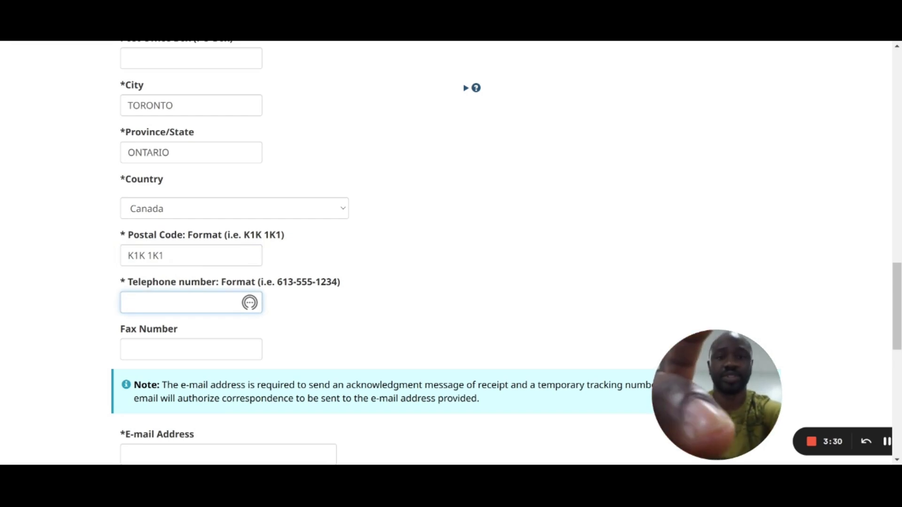
pyautogui.write('613')
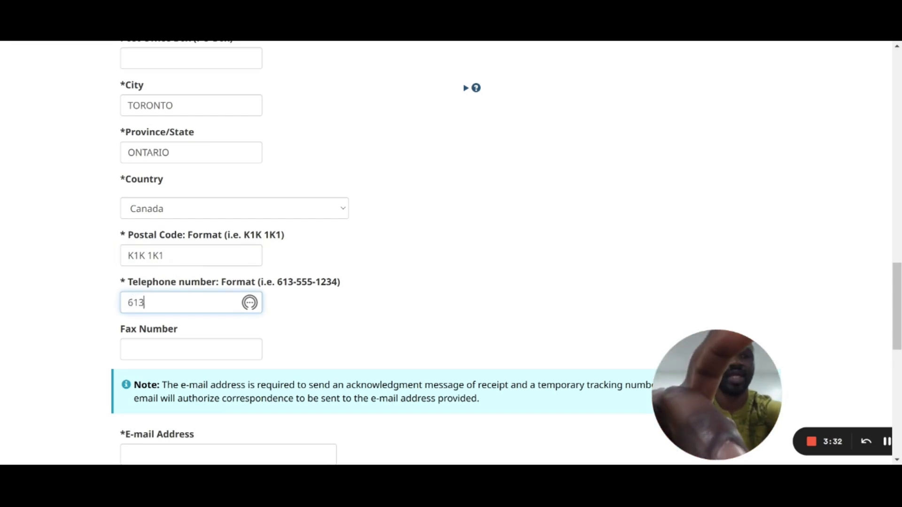
pyautogui.write('-555')
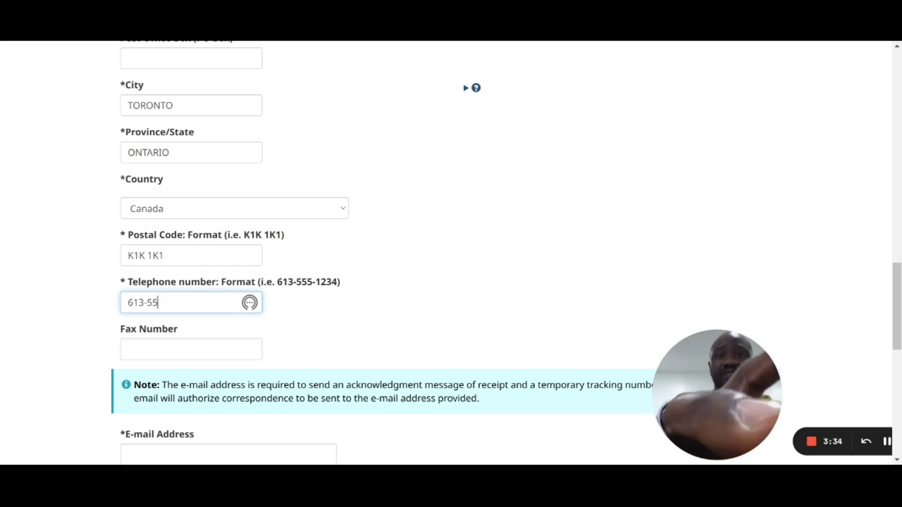
pyautogui.write('1234')
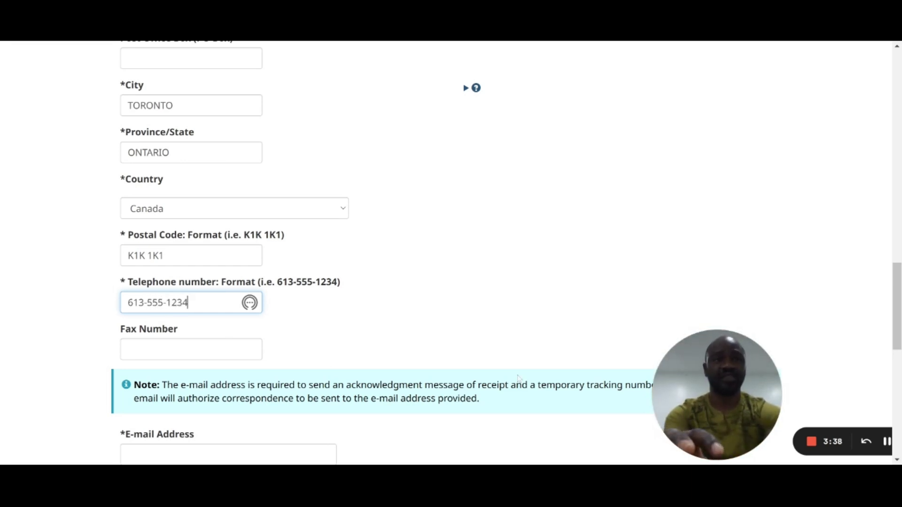
# Step: Enter the requester's e-mail address and paste the same address into the confirmation field
pyautogui.moveTo(897, 299); pyautogui.dragTo(898, 354)
pyautogui.click(228, 193)
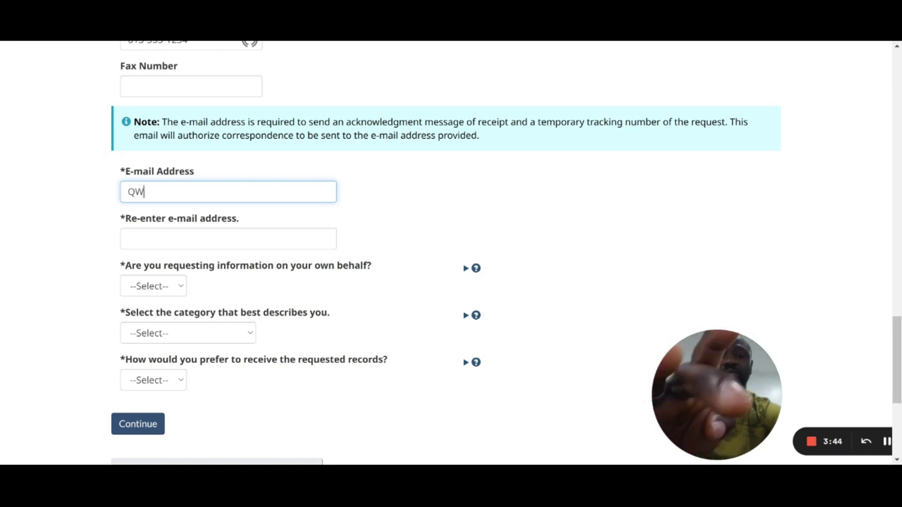
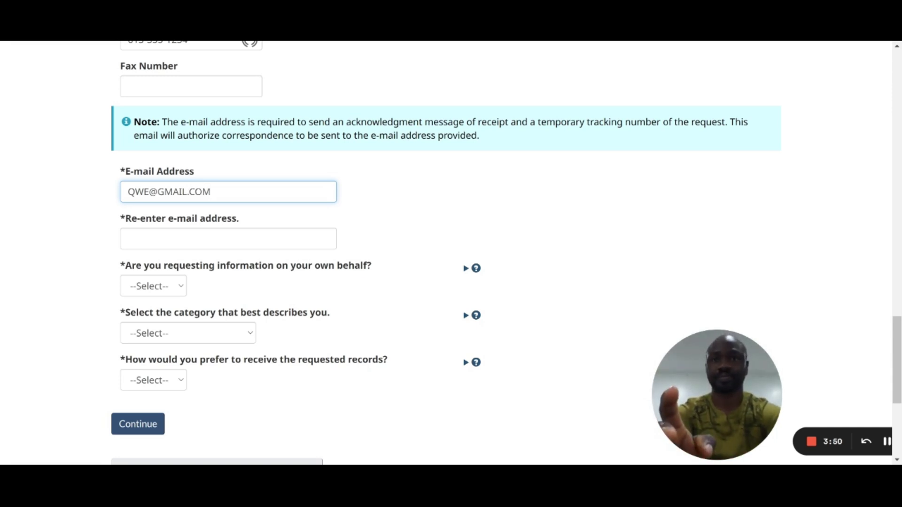
pyautogui.hotkey('ctrl', 'a')
pyautogui.hotkey('ctrl', 'c')
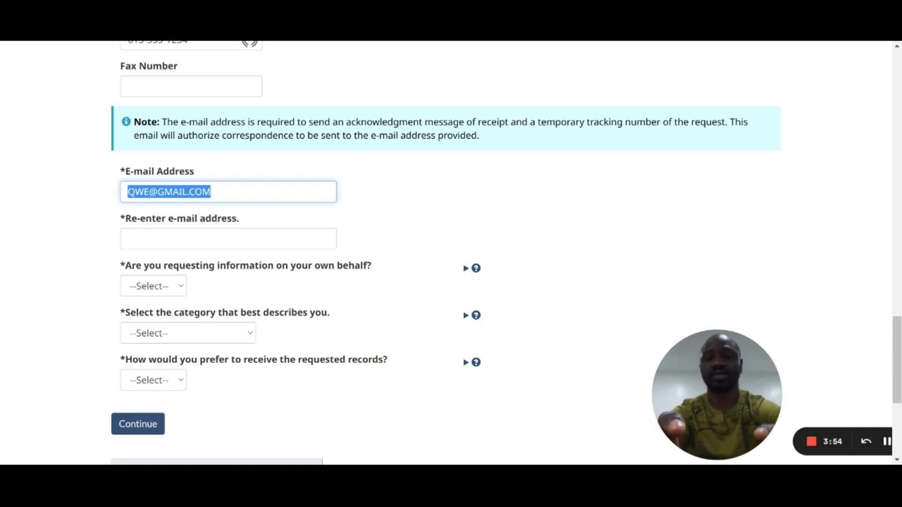
pyautogui.click(229, 239)
pyautogui.hotkey('ctrl', 'v')
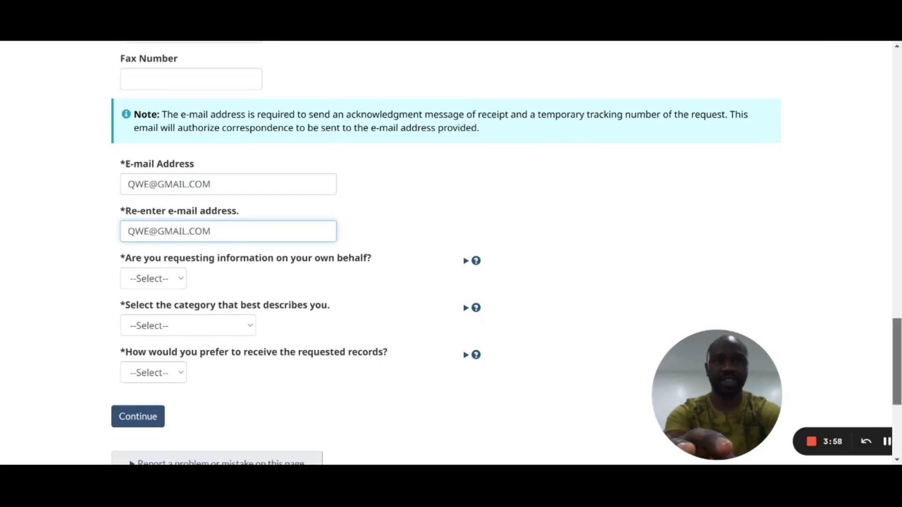
pyautogui.scroll(-2, 396, 203)
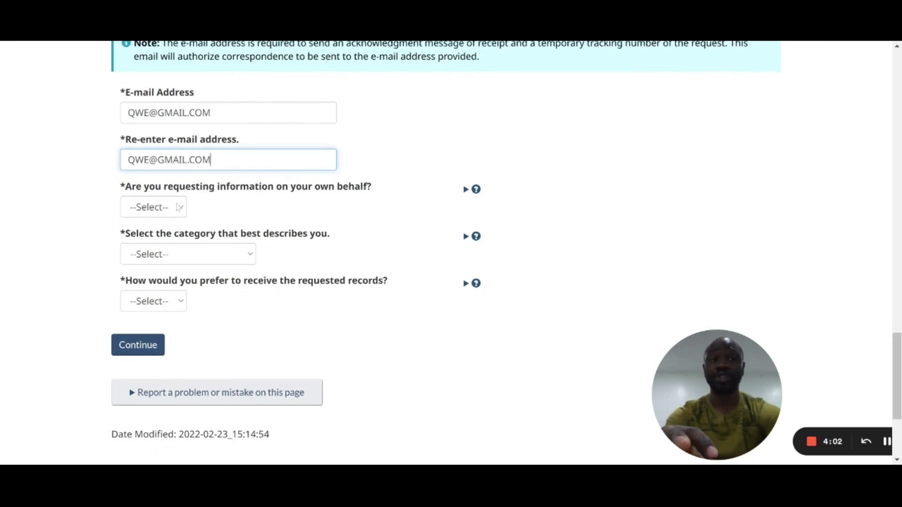
# Step: Answer No to both the own-behalf and deceased-individual questions
pyautogui.click(179, 207)
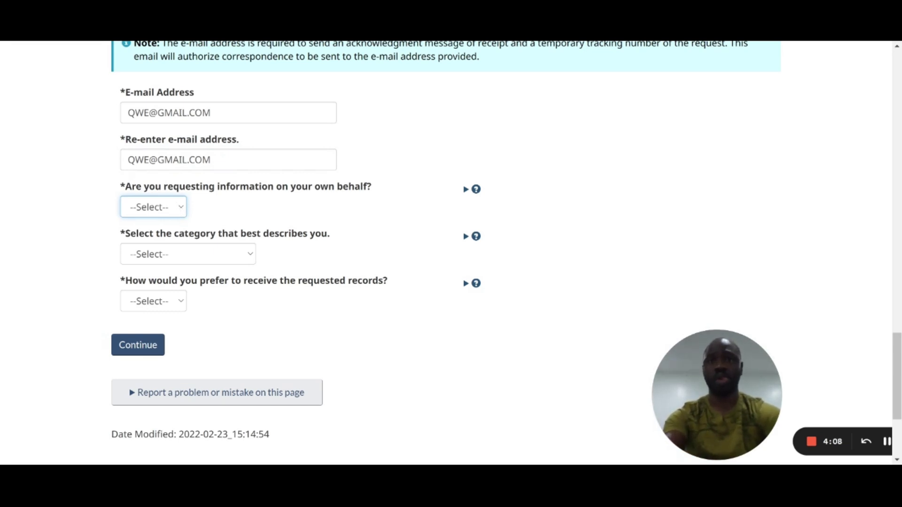
pyautogui.press('n')
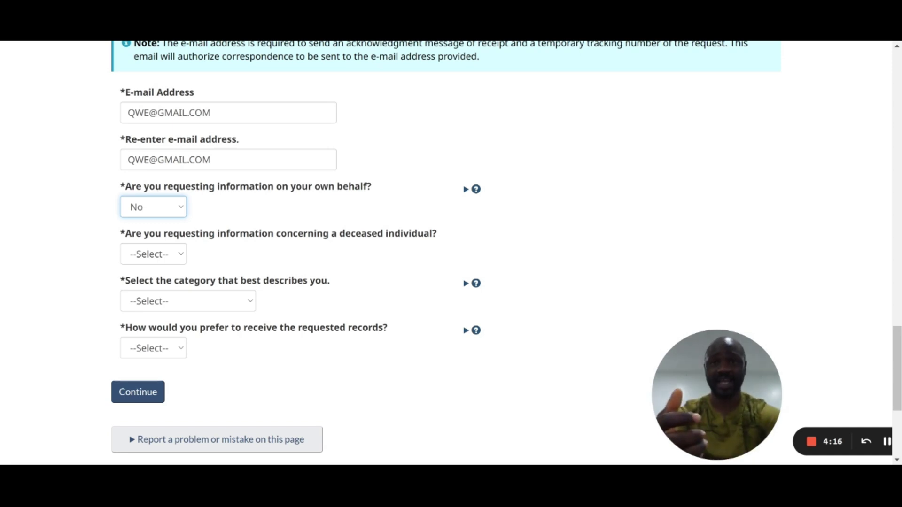
pyautogui.click(177, 261)
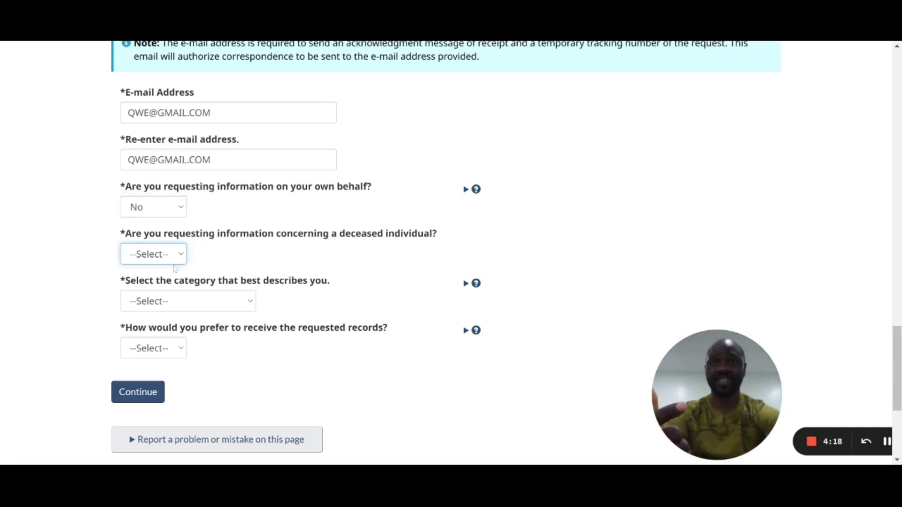
pyautogui.press('Down')
pyautogui.press('Down')
pyautogui.press('Return')
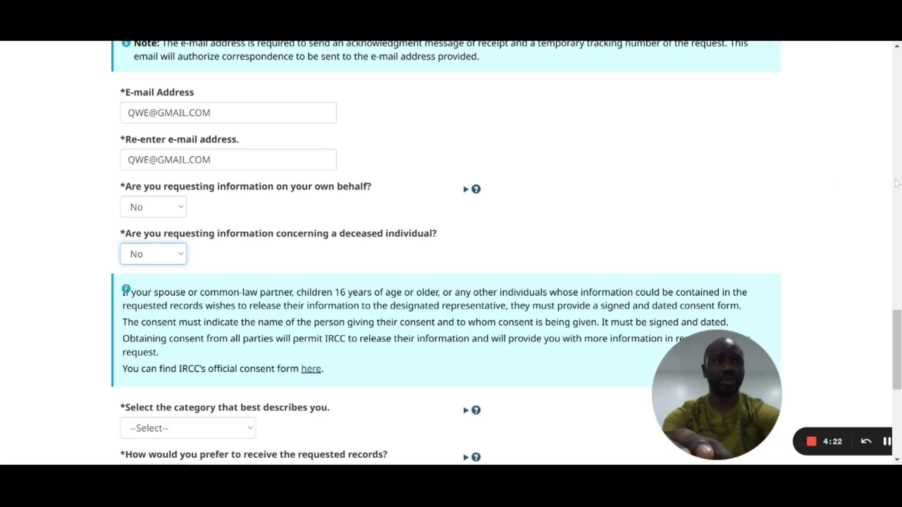
pyautogui.scroll(-4, 897, 350)
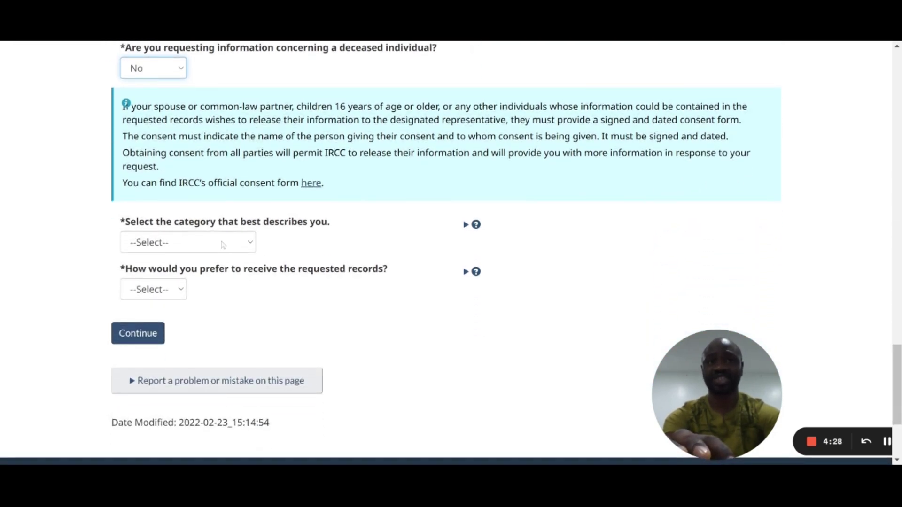
# Step: Choose Member of the Public as category and E-mail delivery, then continue to Act & Record Selection
pyautogui.click(223, 245)
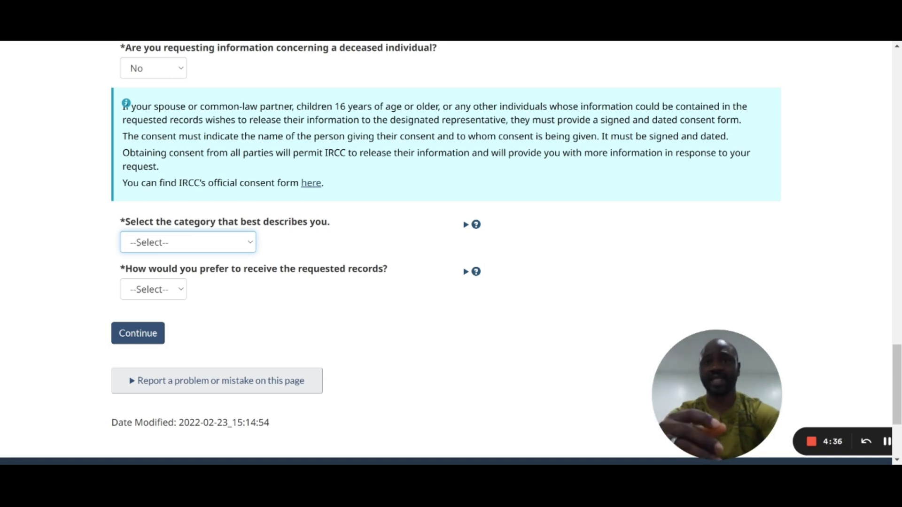
pyautogui.press('Down')
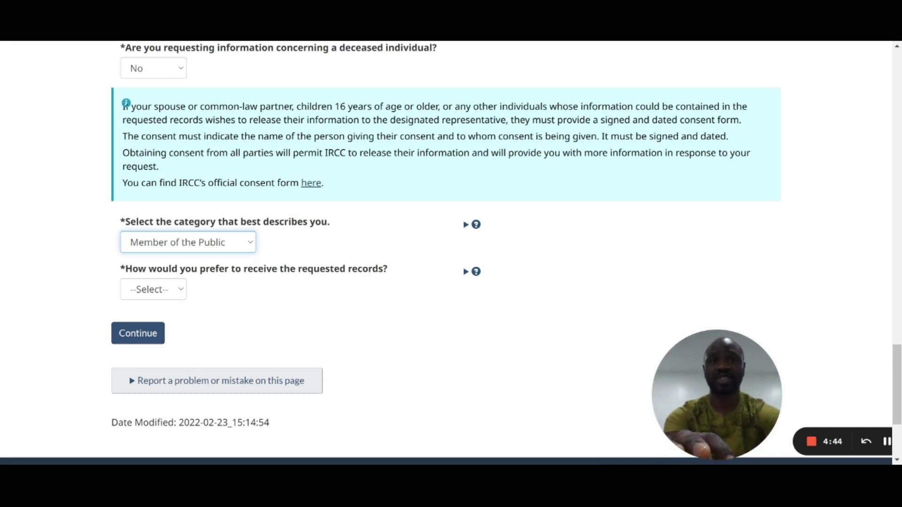
pyautogui.press('Tab')
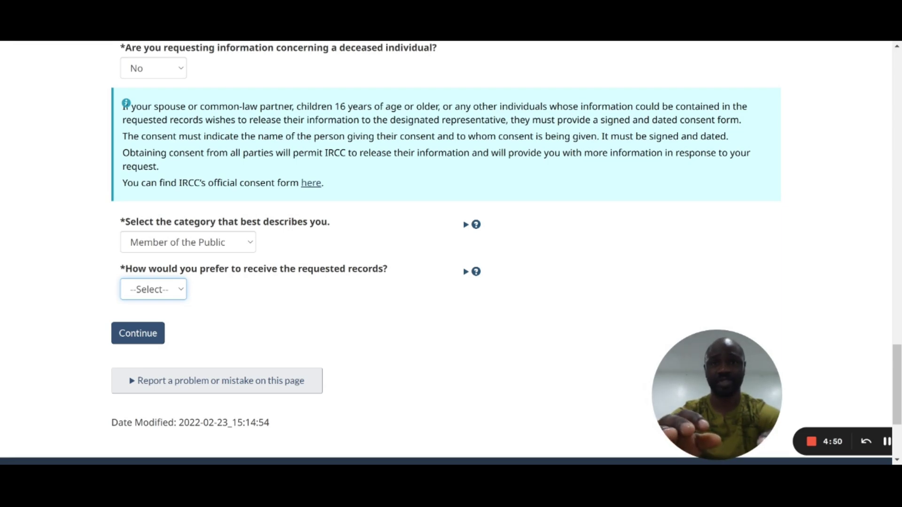
pyautogui.press('Down')
pyautogui.click(146, 338)
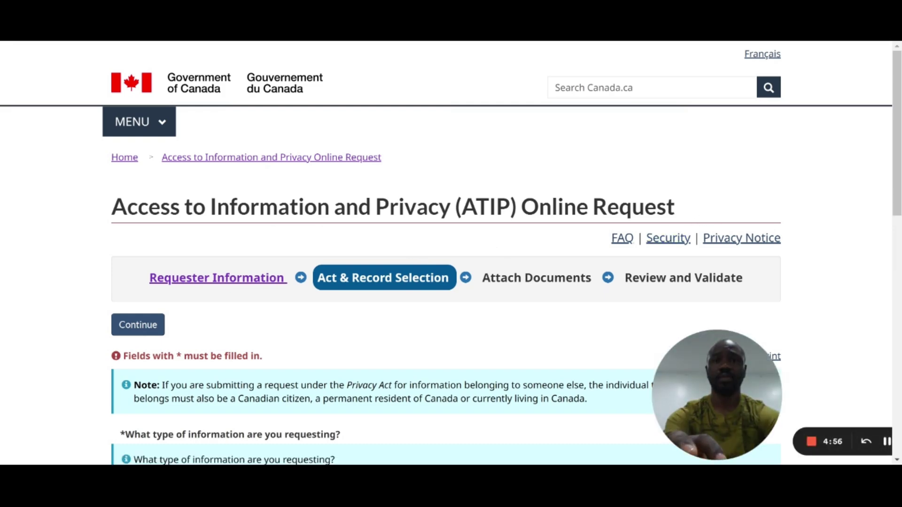
# Step: Select the Access to Information Act and Immigration/Citizenship Records as the records type
pyautogui.moveTo(900, 150); pyautogui.dragTo(899, 215)
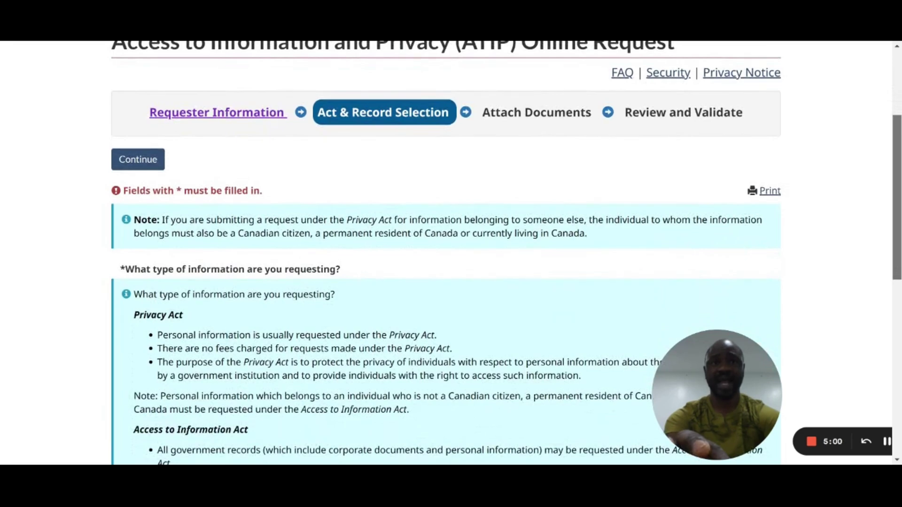
pyautogui.scroll(-4, 451, 254)
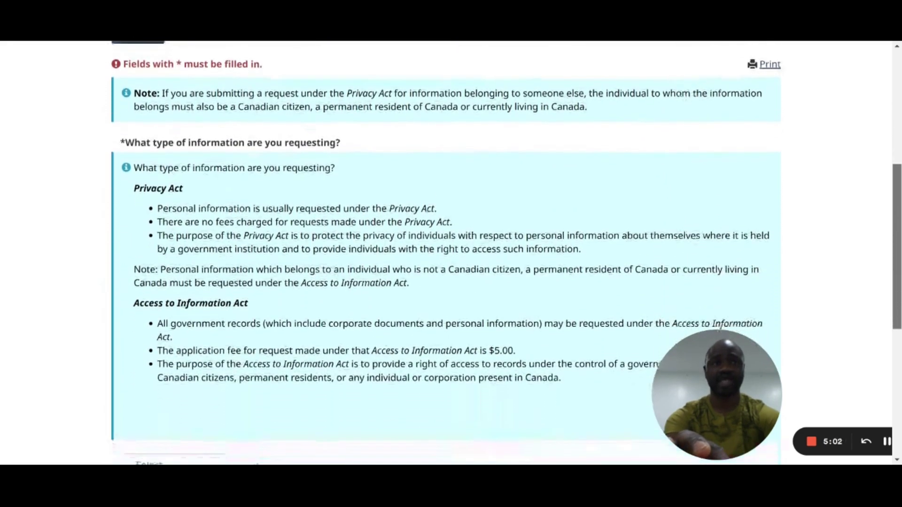
pyautogui.scroll(-1, 451, 253)
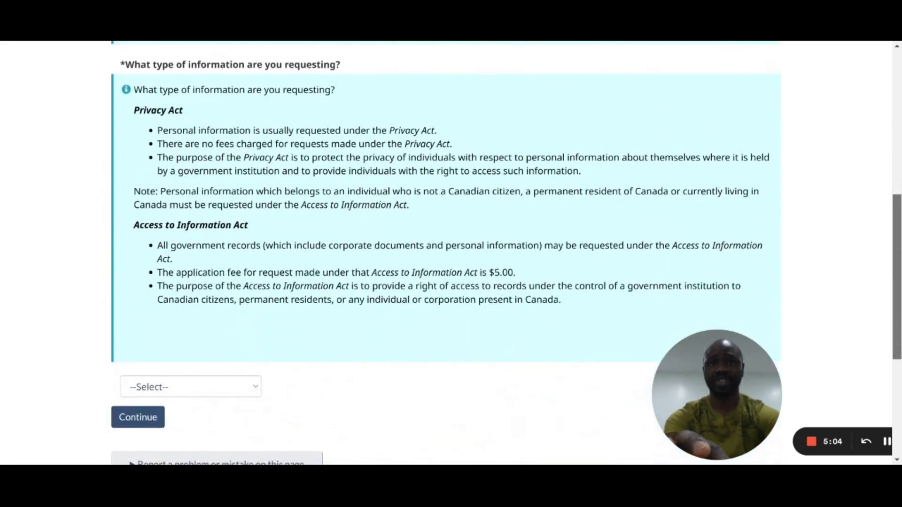
pyautogui.scroll(-1, 217, 355)
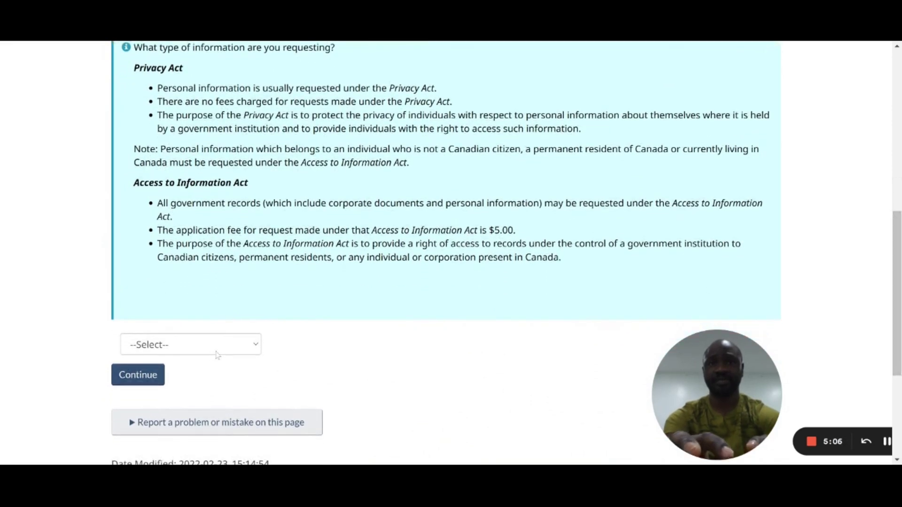
pyautogui.scroll(5, 218, 355)
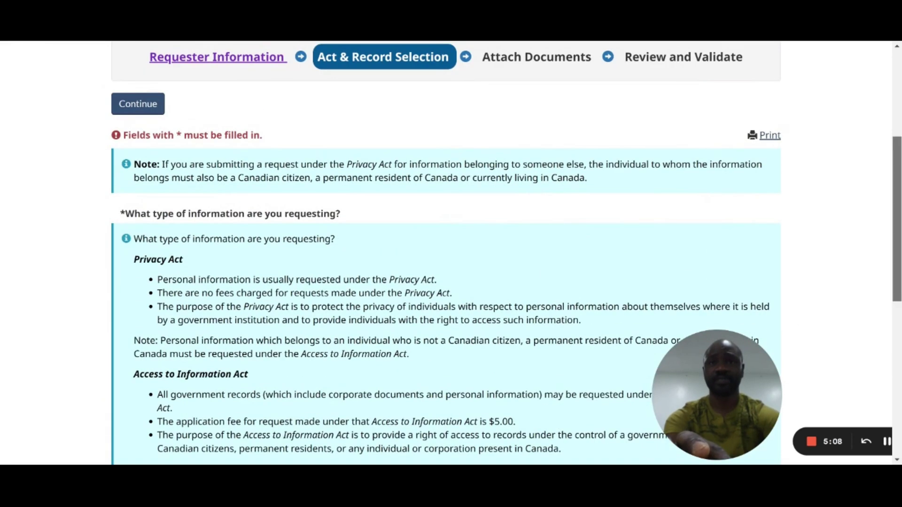
pyautogui.scroll(-4, 451, 254)
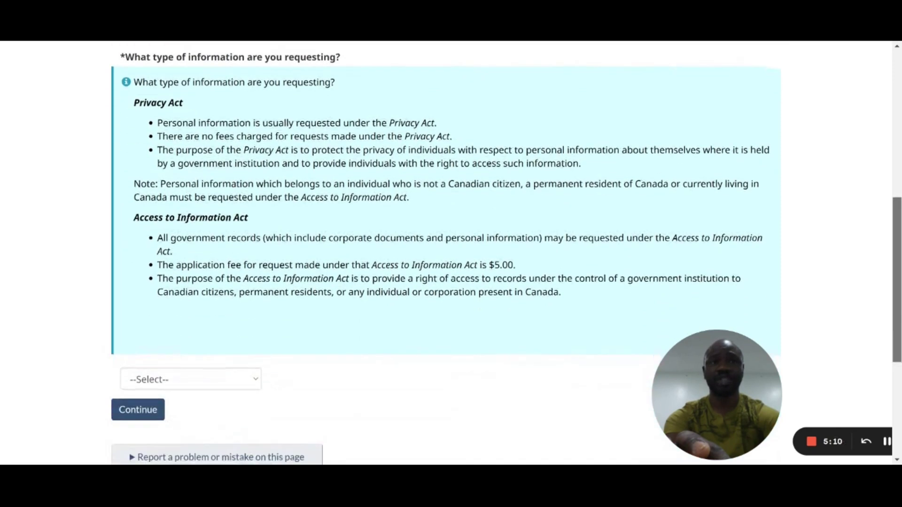
pyautogui.scroll(-1, 268, 336)
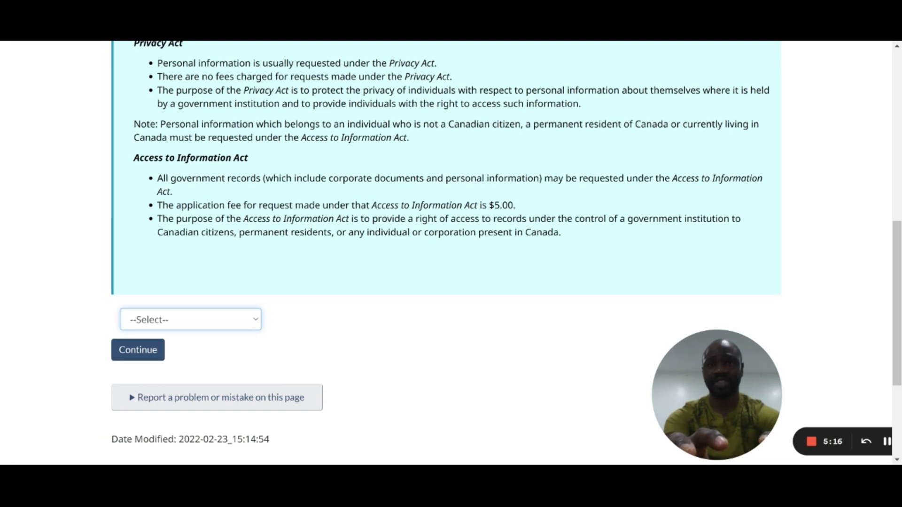
pyautogui.click(188, 350)
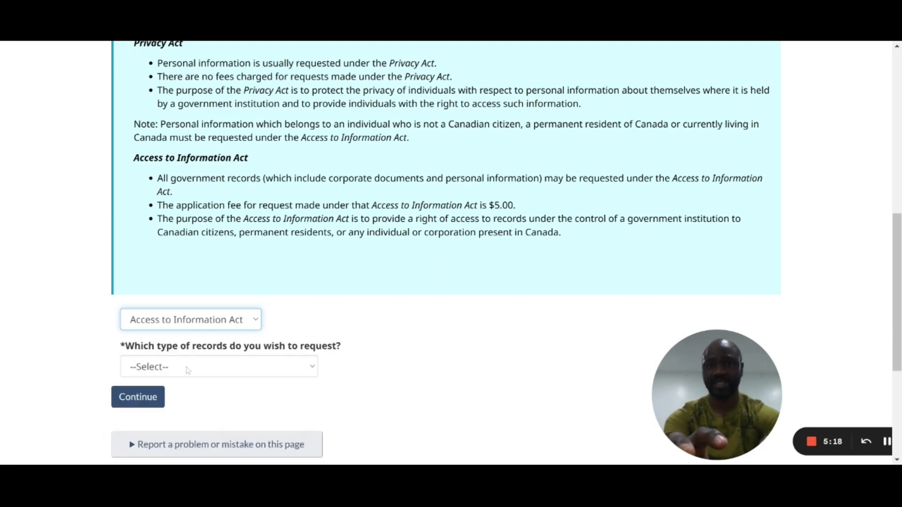
pyautogui.click(214, 368)
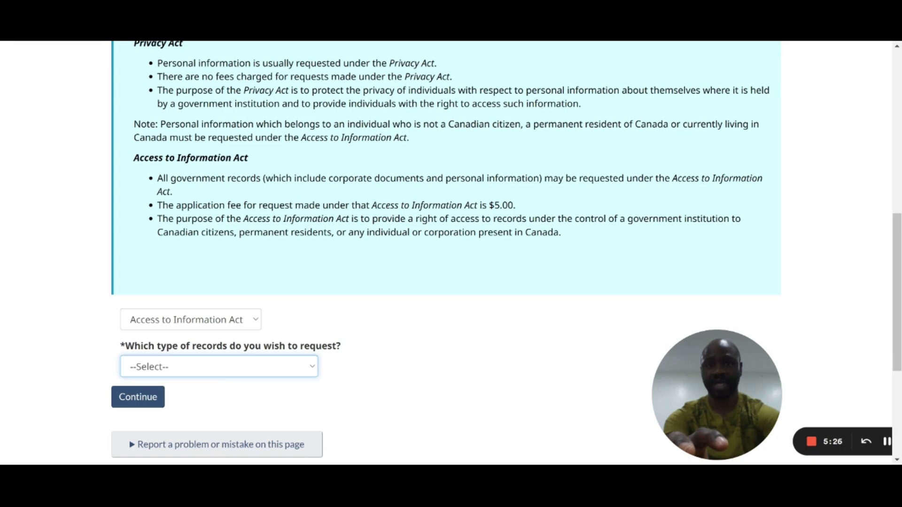
pyautogui.press('Down')
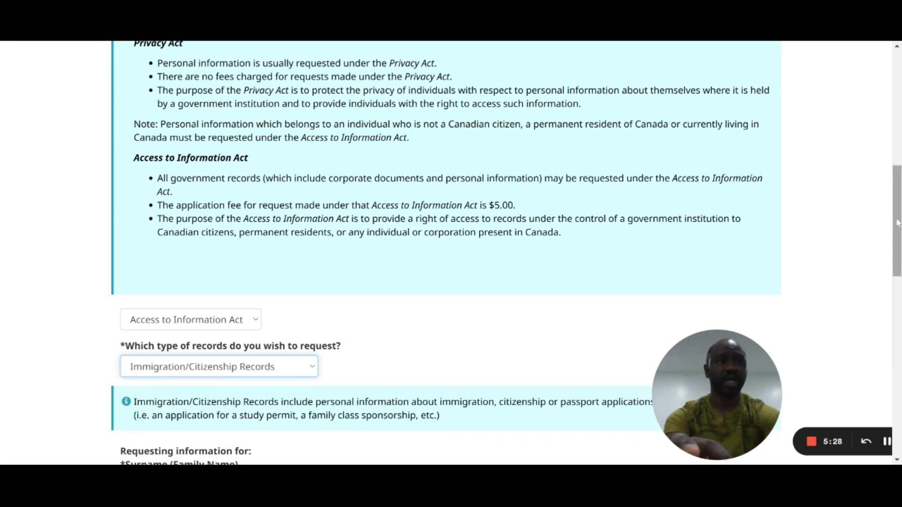
pyautogui.scroll(-1, 451, 254)
pyautogui.scroll(-3, 451, 254)
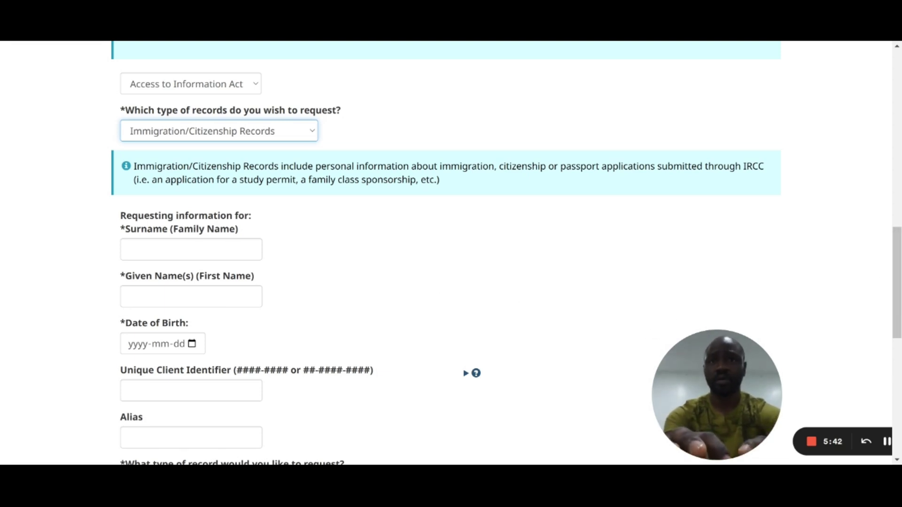
# Step: Enter the subject's surname, given name and a 2000-01-01 date of birth
pyautogui.click(191, 249)
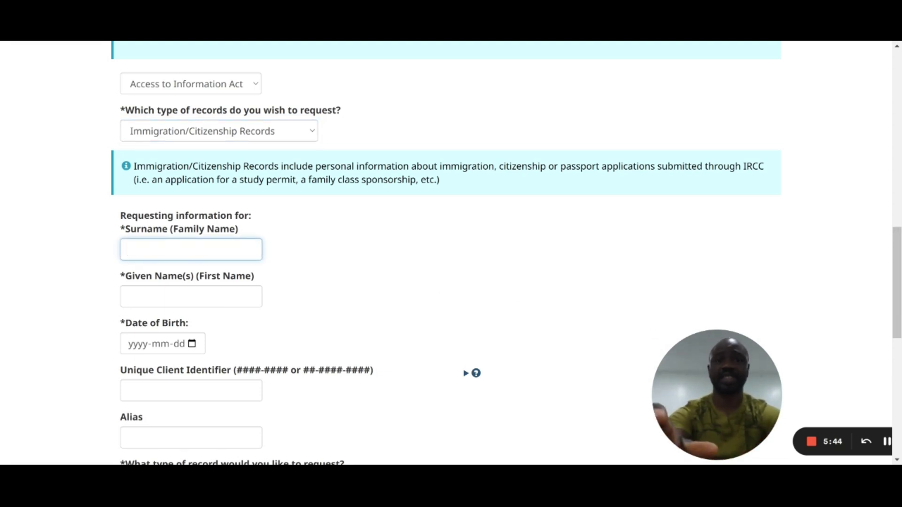
pyautogui.write('YHN')
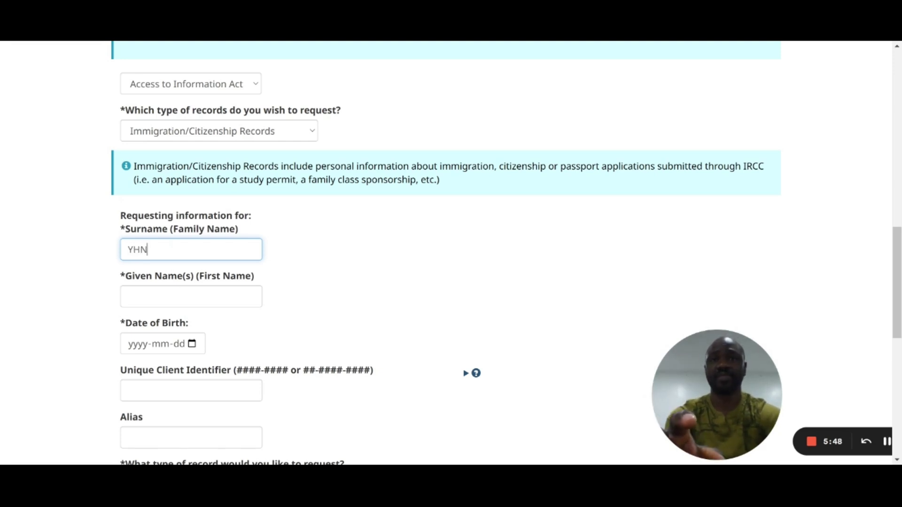
pyautogui.click(191, 296)
pyautogui.write('KLM')
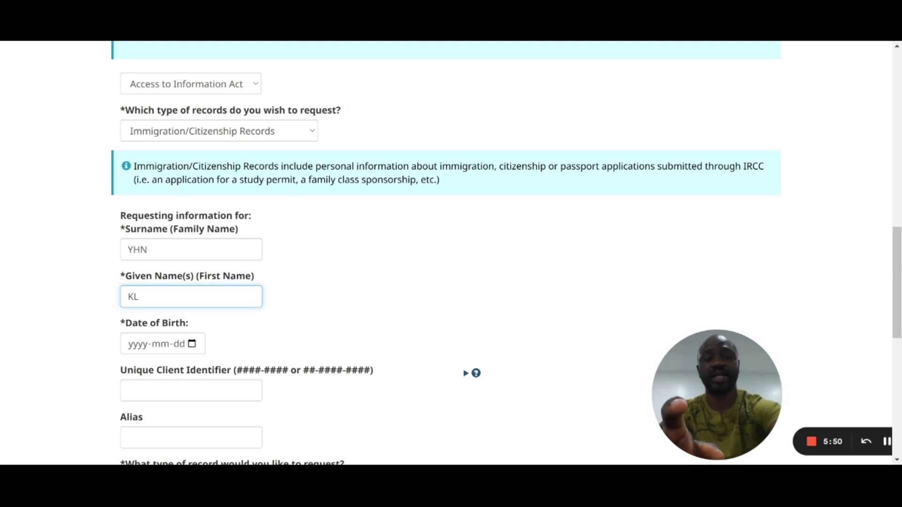
pyautogui.click(146, 347)
pyautogui.write('20')
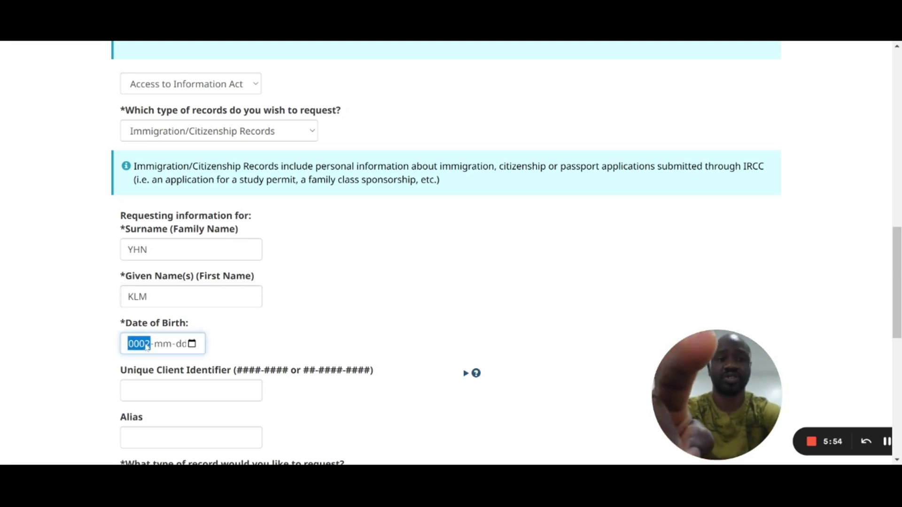
pyautogui.write('00-01-001')
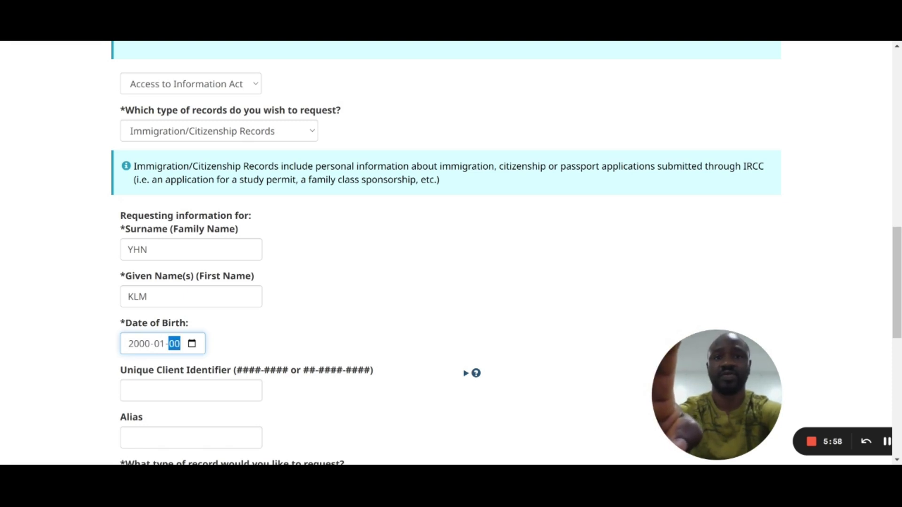
pyautogui.click(190, 391)
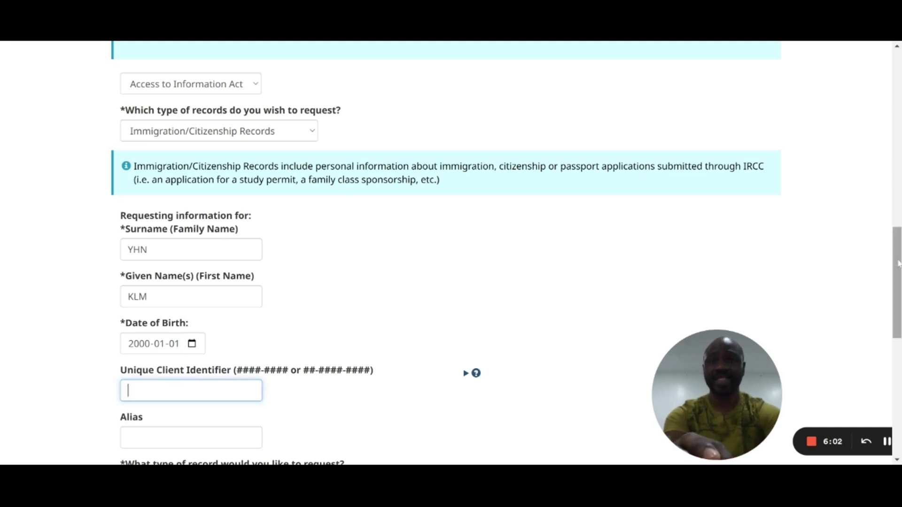
pyautogui.scroll(-2, 451, 251)
pyautogui.scroll(-2, 451, 252)
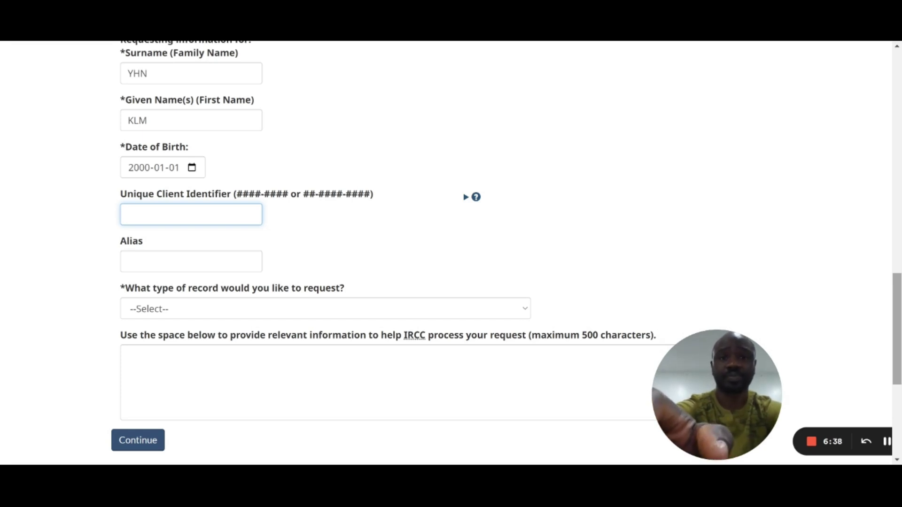
# Step: Type the subject's Unique Client Identifier into its field
pyautogui.write('12-345')
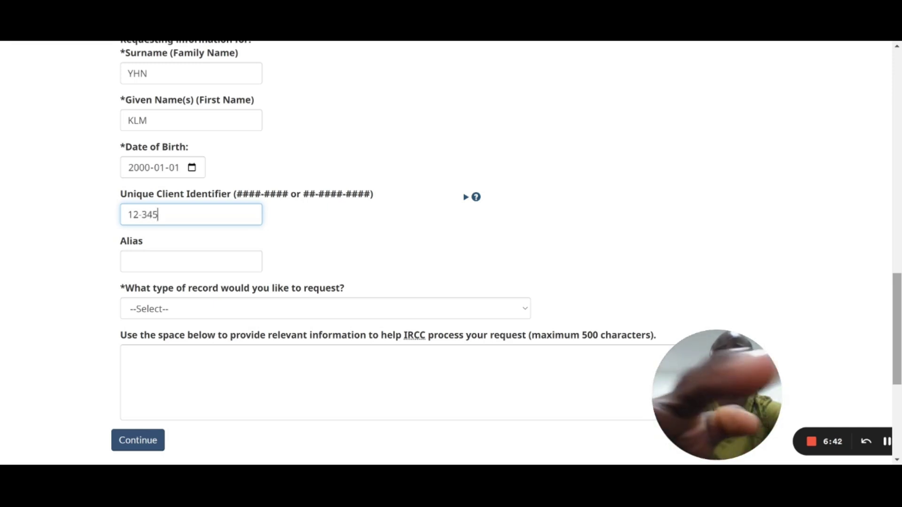
pyautogui.write('6')
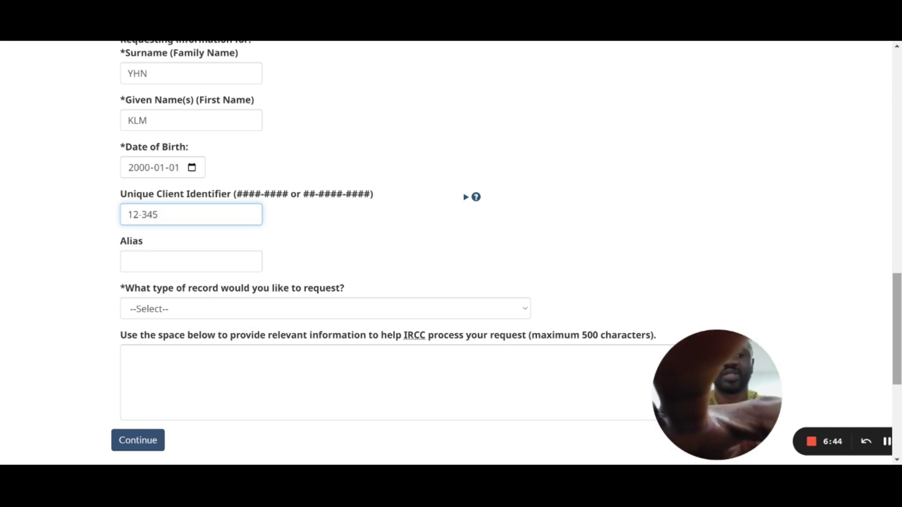
pyautogui.write('-')
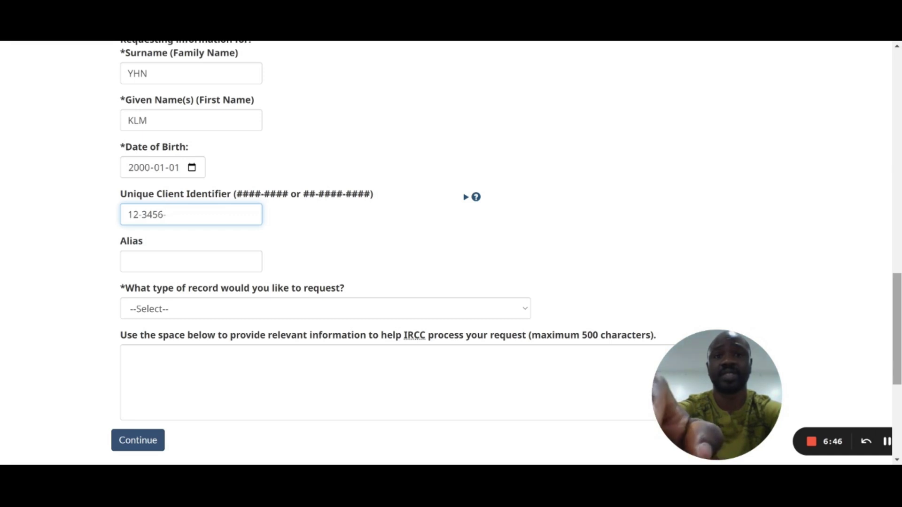
pyautogui.write('789')
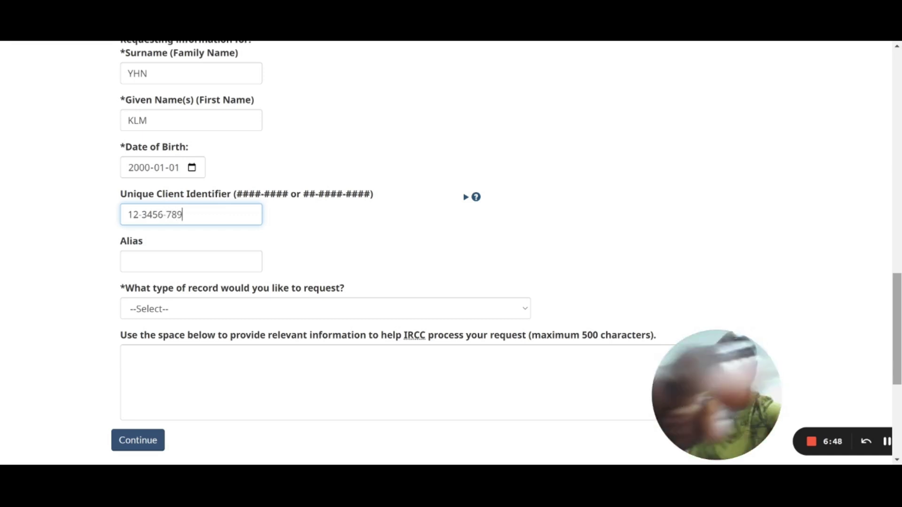
pyautogui.write('1')
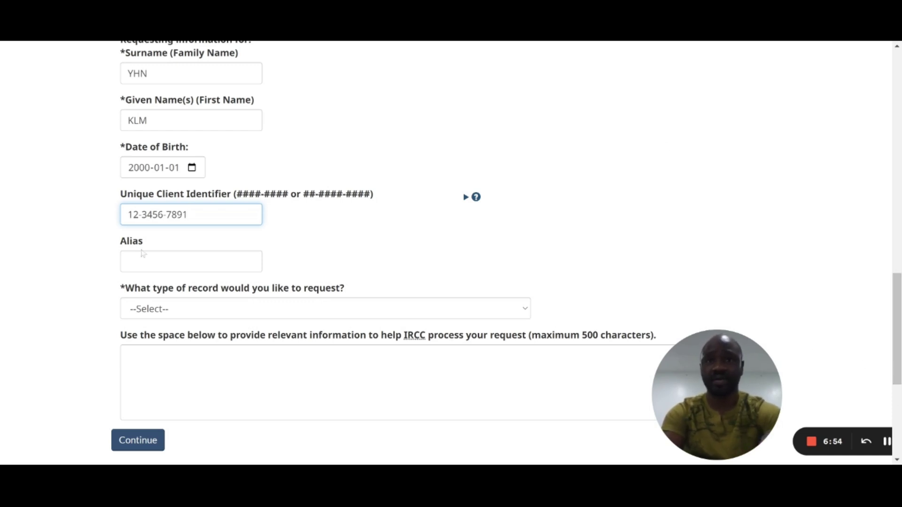
pyautogui.click(219, 315)
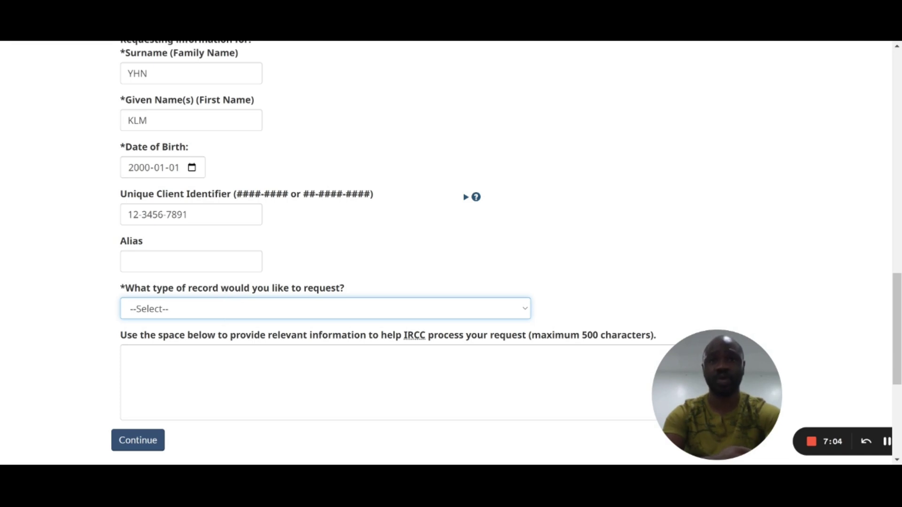
# Step: Request Temporary Residence status update/officer's electronic notes and enter the application file number
pyautogui.click(265, 172)
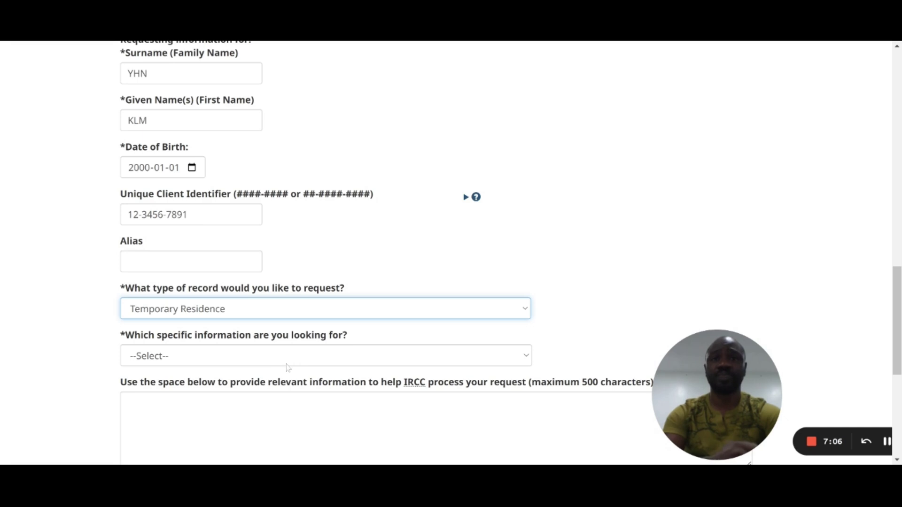
pyautogui.click(302, 363)
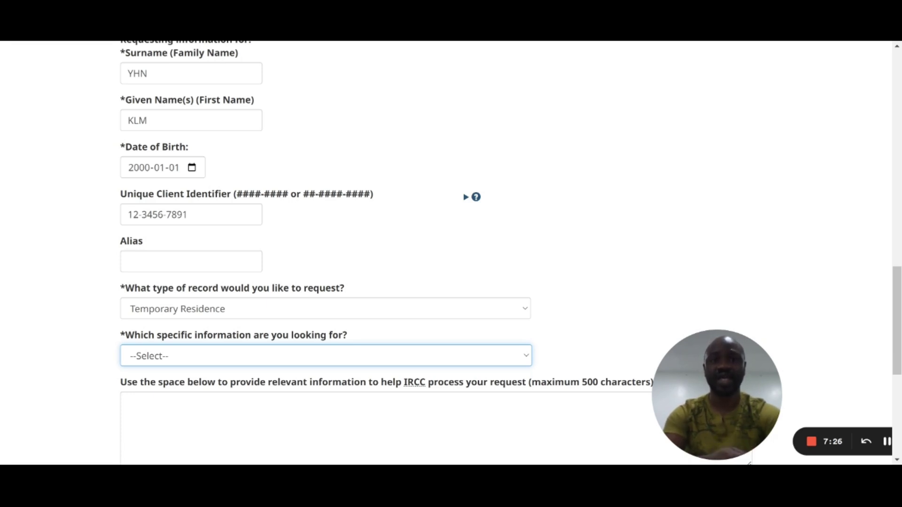
pyautogui.press('Down')
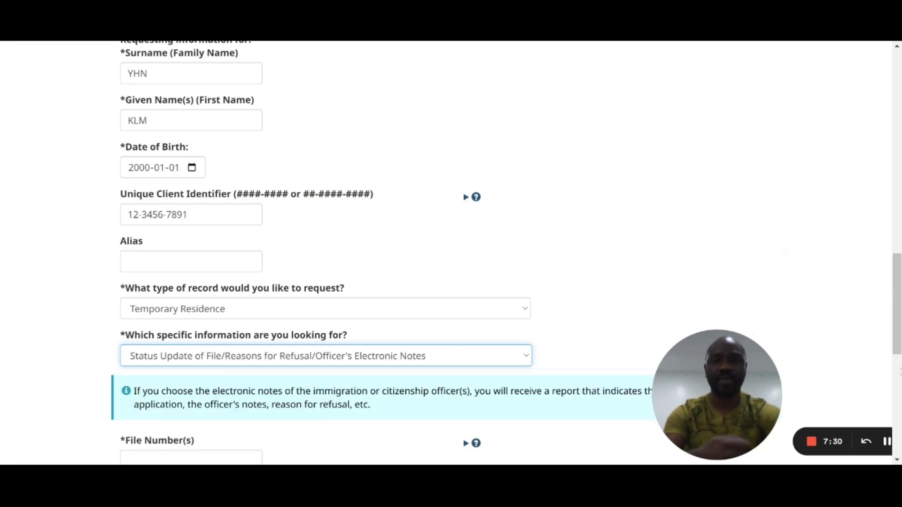
pyautogui.scroll(-8, 899, 371)
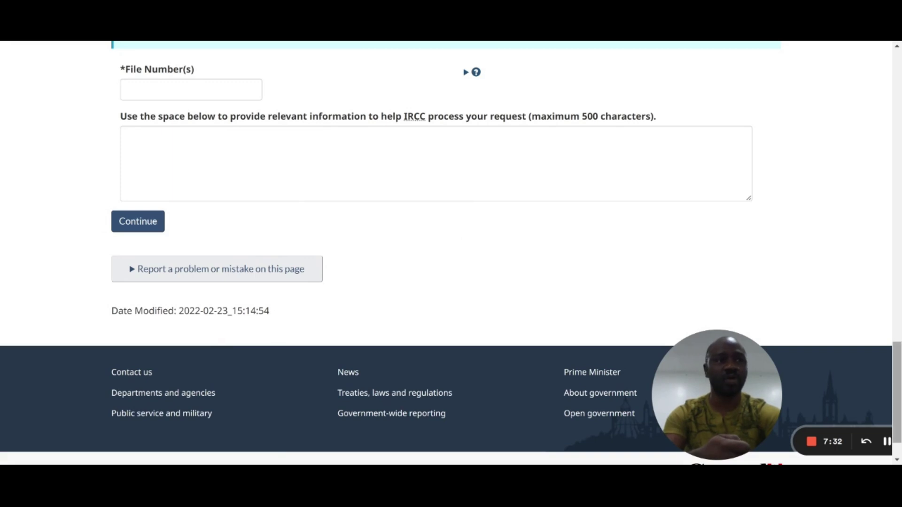
pyautogui.scroll(5, 900, 371)
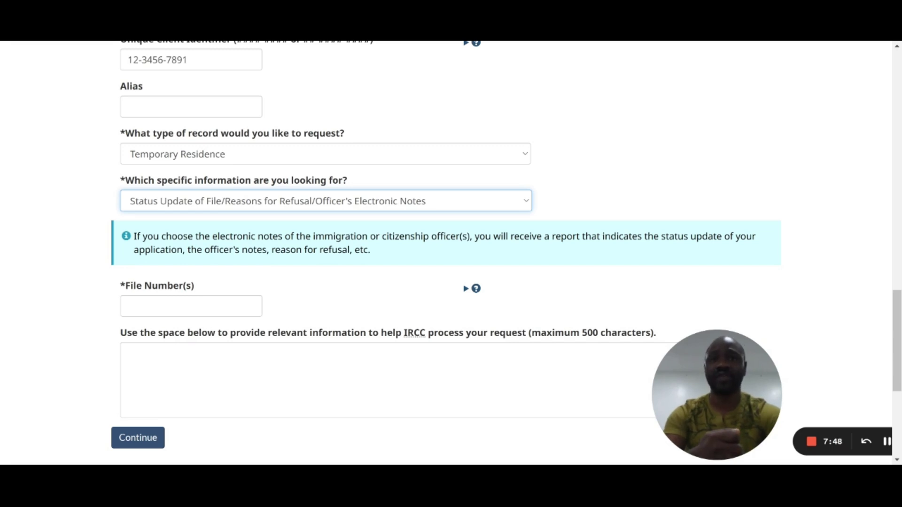
pyautogui.click(190, 306)
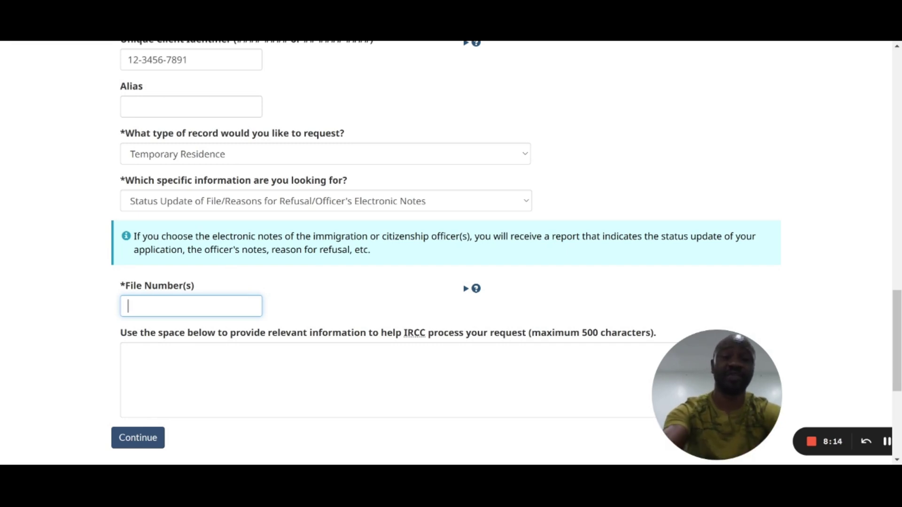
pyautogui.write('S12')
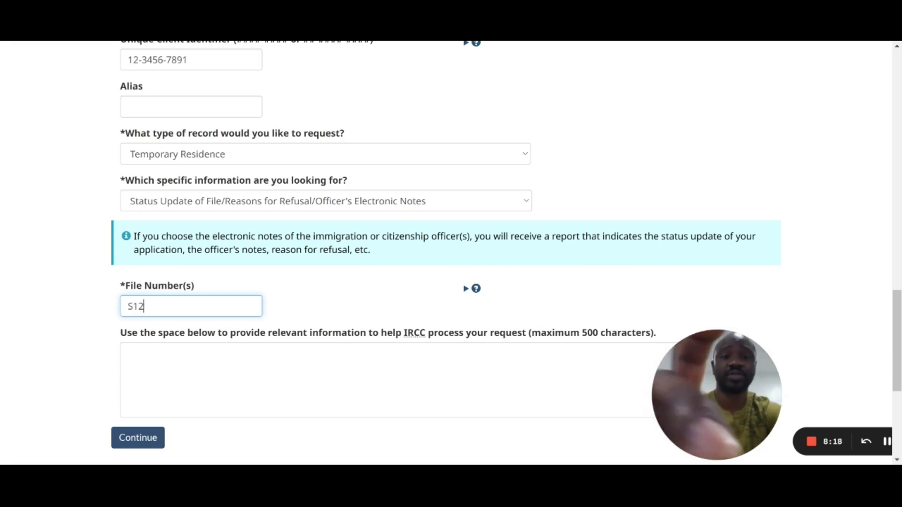
pyautogui.write('345678')
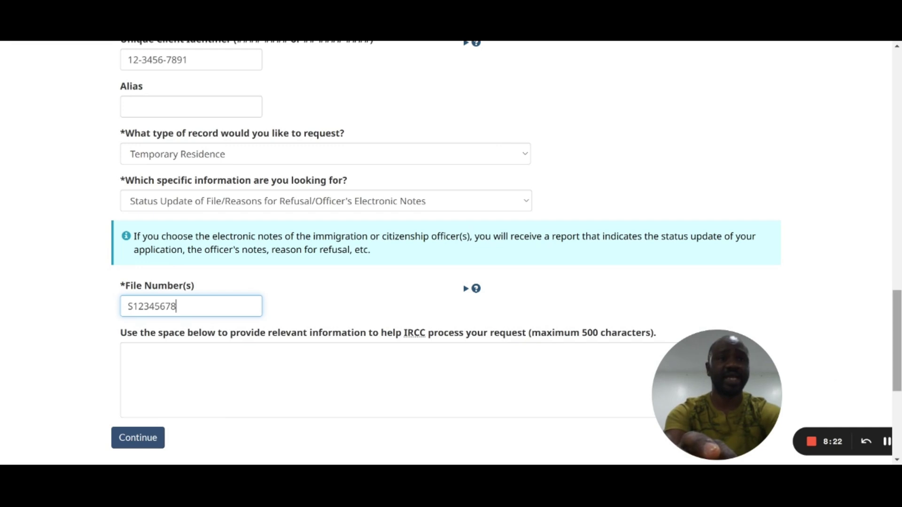
pyautogui.scroll(-2, 451, 253)
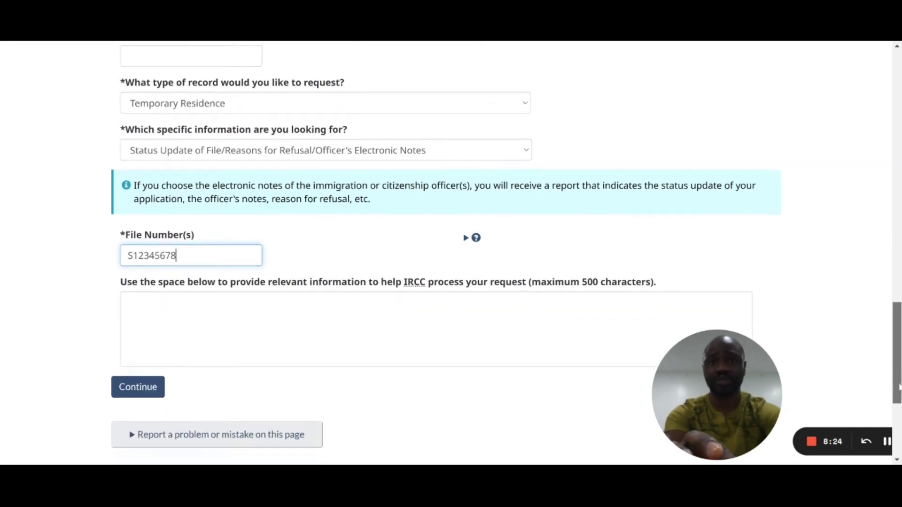
pyautogui.scroll(-1, 451, 253)
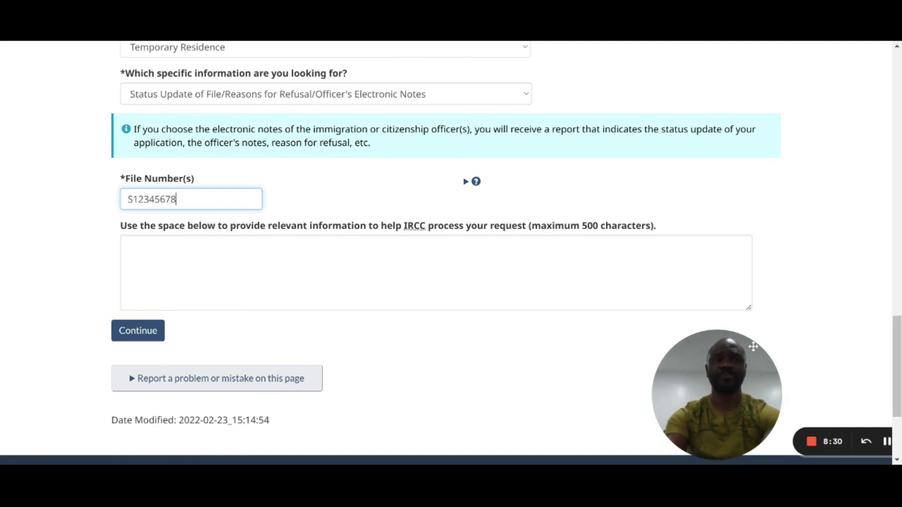
# Step: Type in the relevant-information box that the GCMS notes are wanted to learn why the study visa application was refused
pyautogui.click(501, 308)
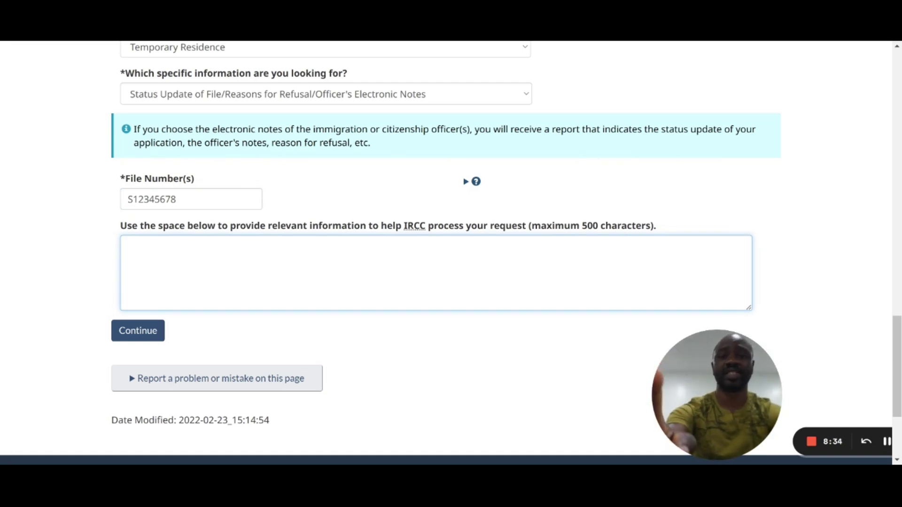
pyautogui.write('I am ')
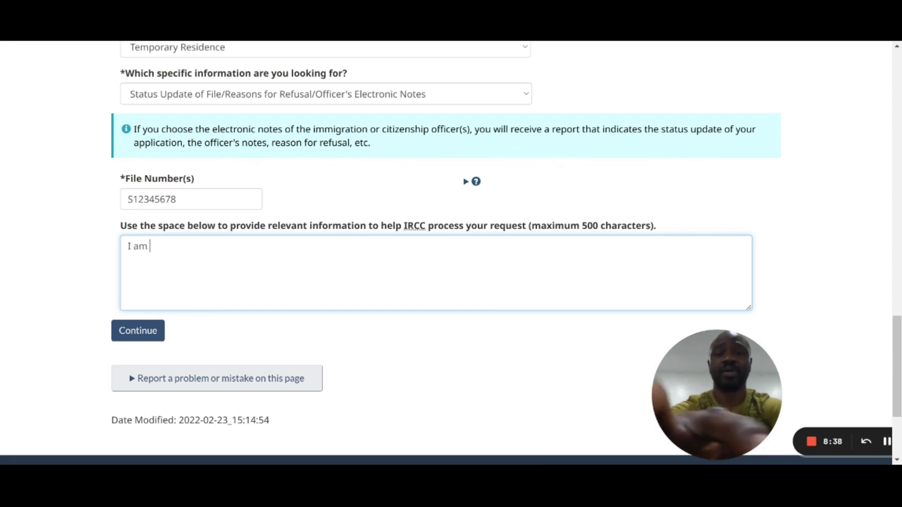
pyautogui.write('reque')
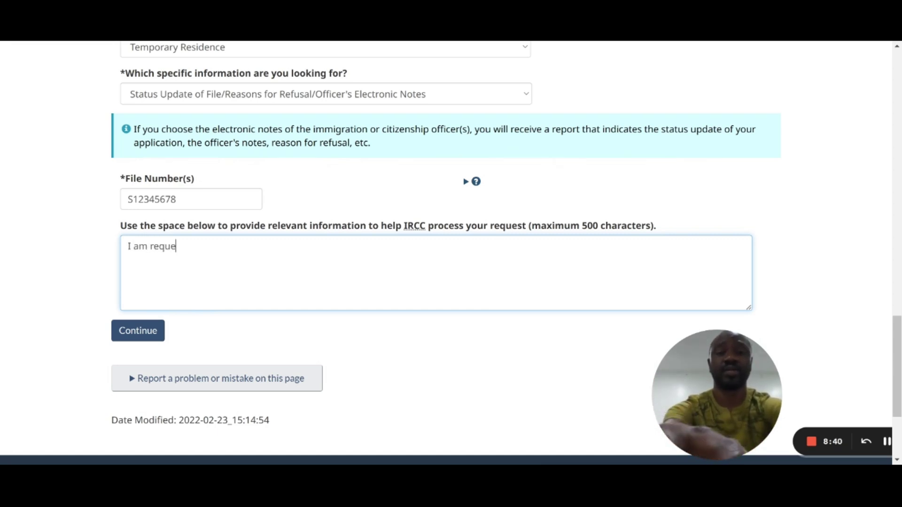
pyautogui.write('sting for the gc')
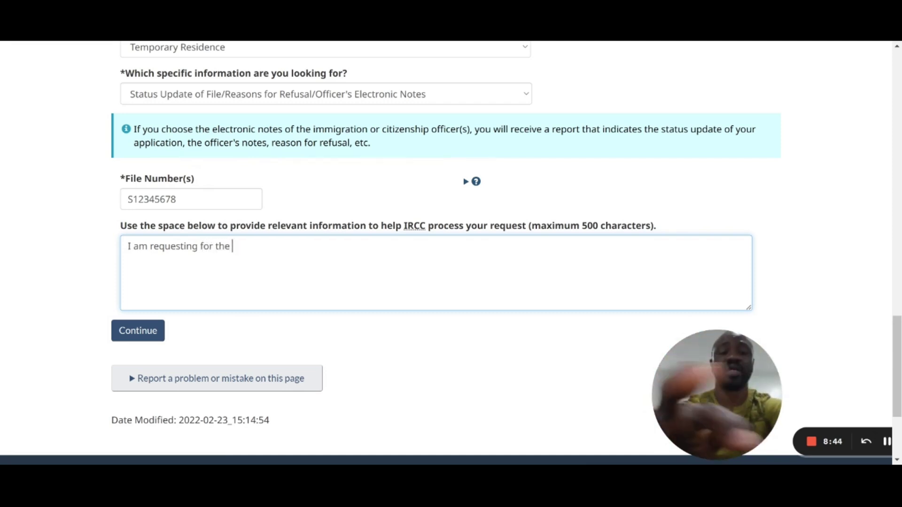
pyautogui.write('ms')
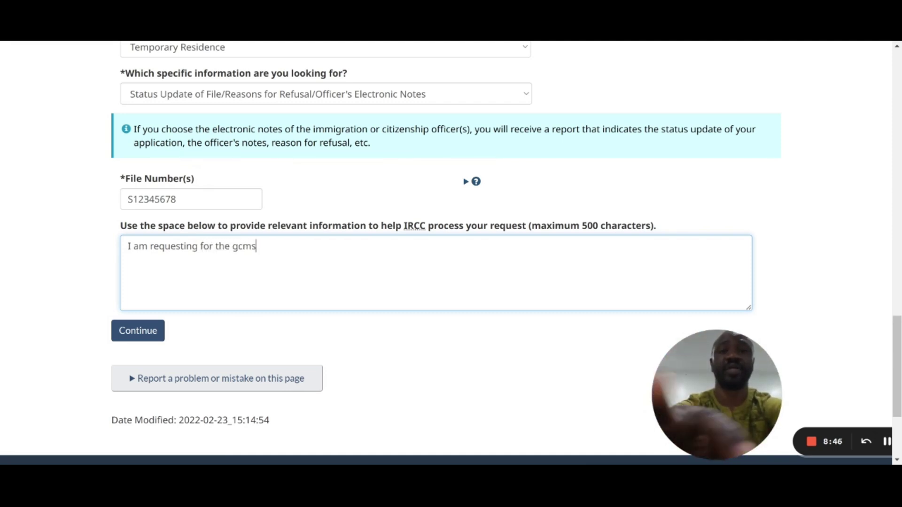
pyautogui.write(' note ')
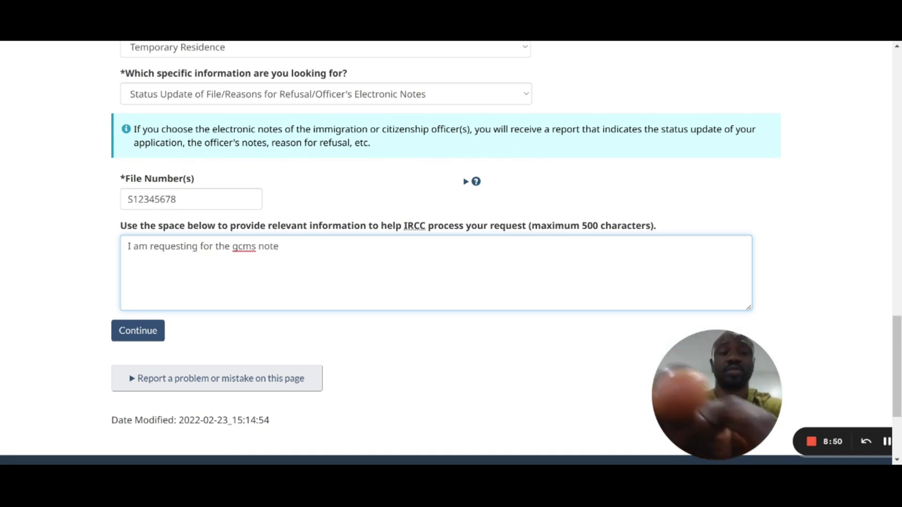
pyautogui.write('just ')
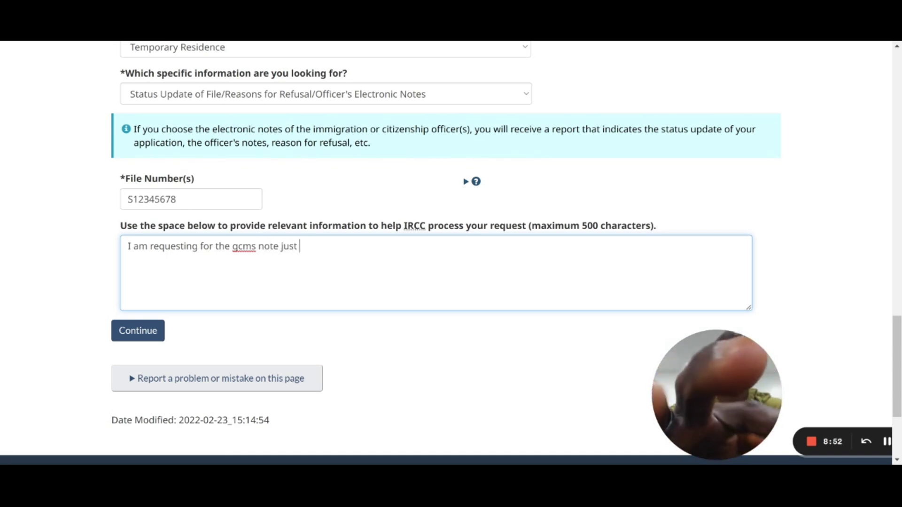
pyautogui.write('to kno')
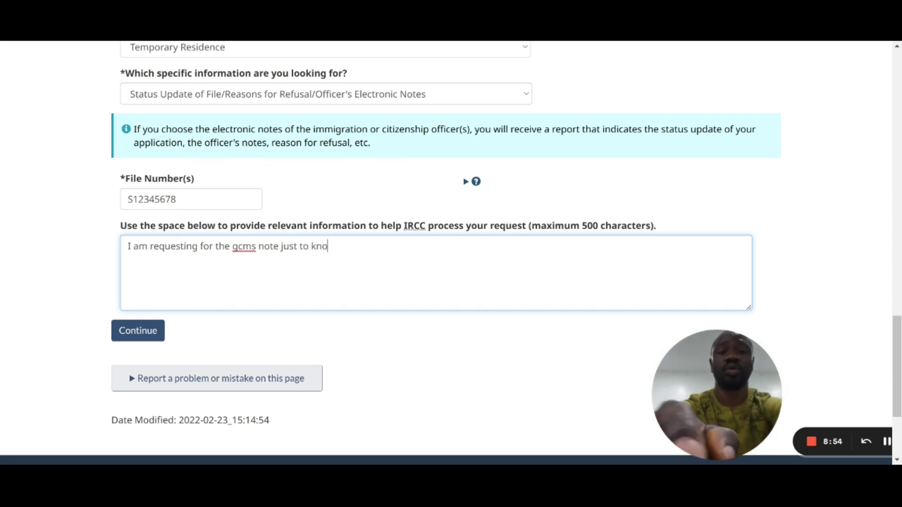
pyautogui.write('w more ')
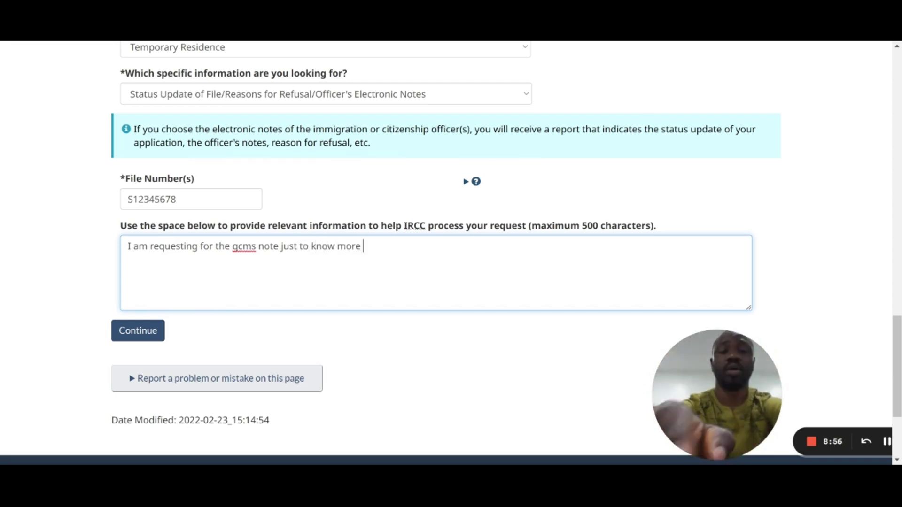
pyautogui.write('about why imm')
pyautogui.press('BackSpace')
pyautogui.press('BackSpace')
pyautogui.press('BackSpace')
pyautogui.write('my sudy')
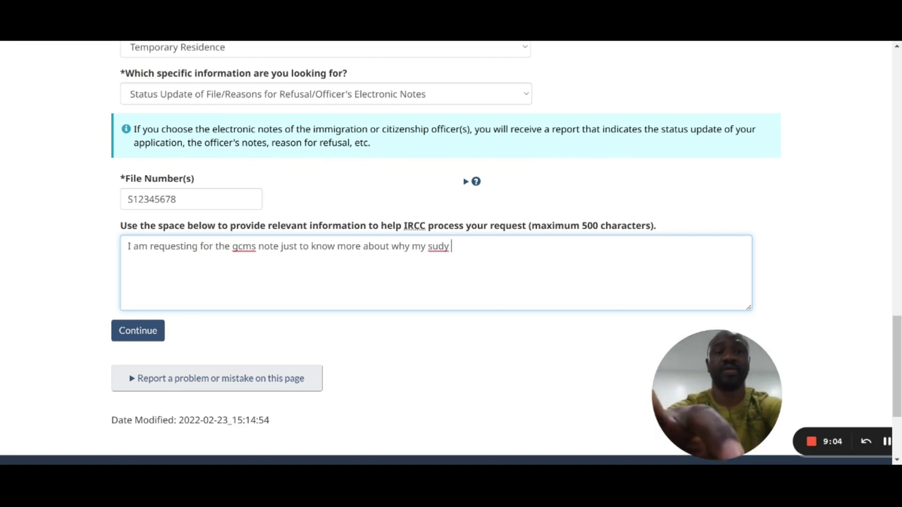
pyautogui.press('BackSpace')
pyautogui.press('BackSpace')
pyautogui.press('BackSpace')
pyautogui.press('BackSpace')
pyautogui.write('tu')
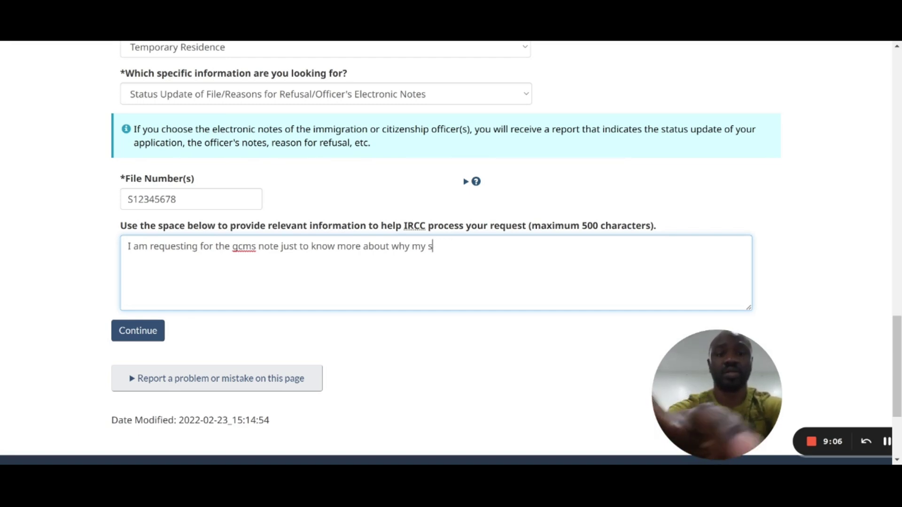
pyautogui.write('dy vi')
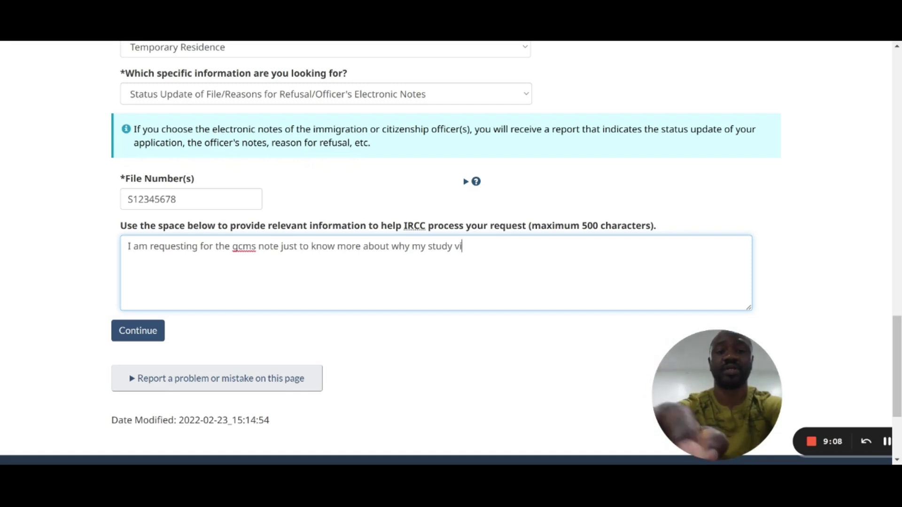
pyautogui.write('sa appli')
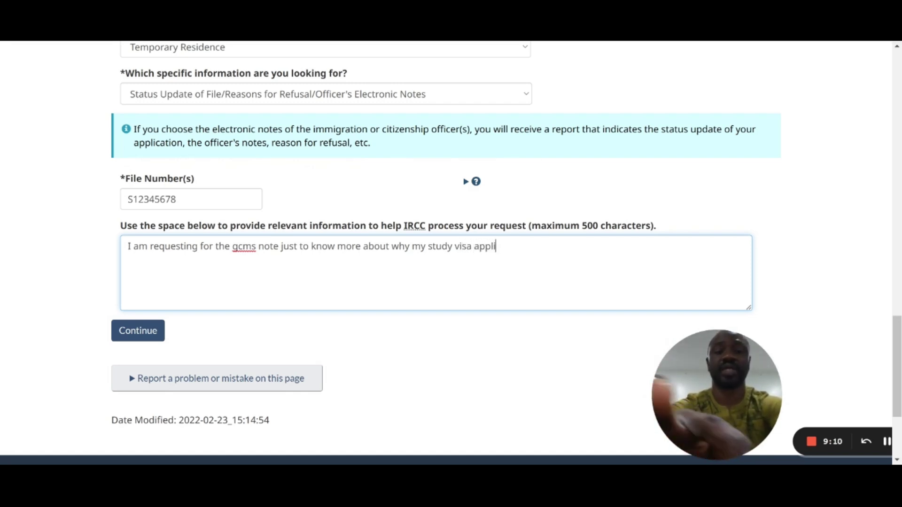
pyautogui.write('cation w')
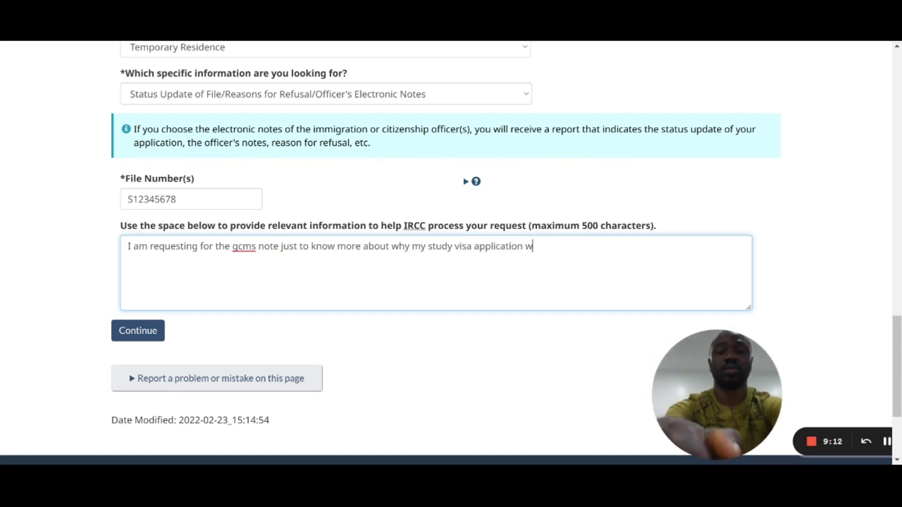
pyautogui.write('as refu')
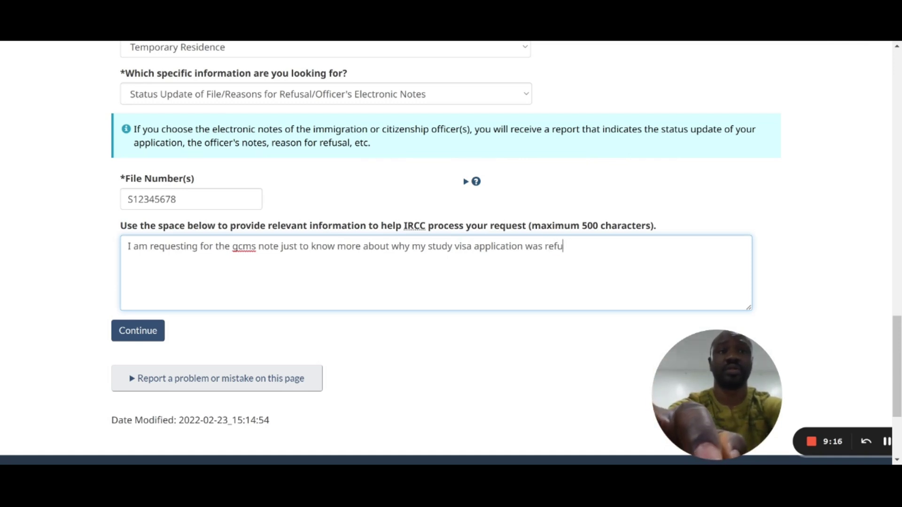
pyautogui.write('sed.')
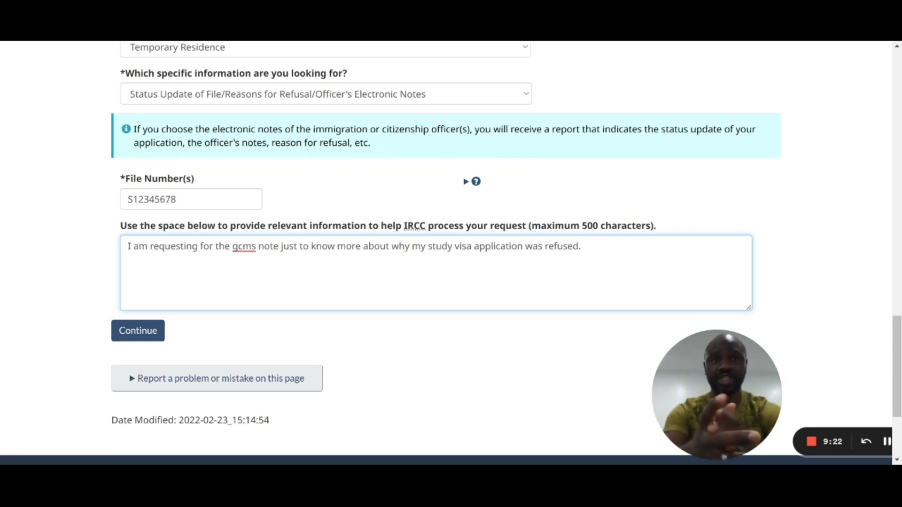
# Step: Attach GCMS note.pdf as the consent document and continue to Review and Validate
pyautogui.click(139, 331)
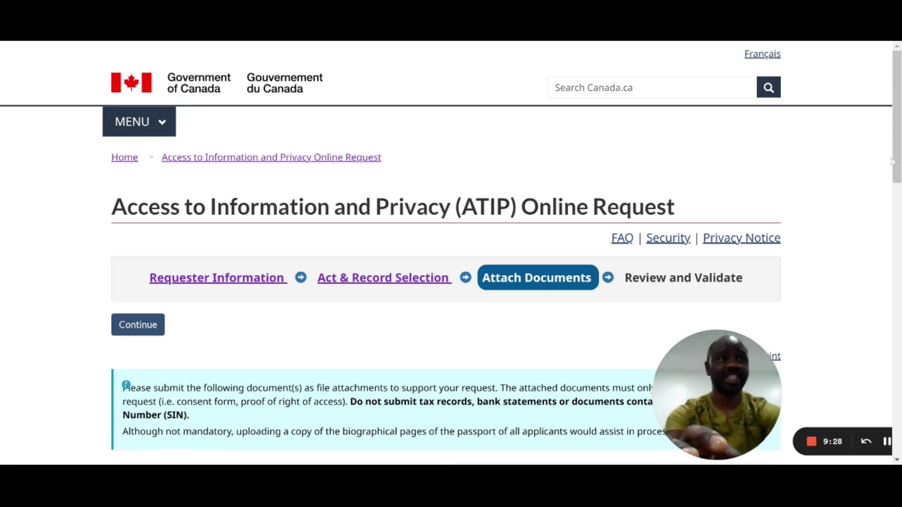
pyautogui.scroll(-5, 900, 162)
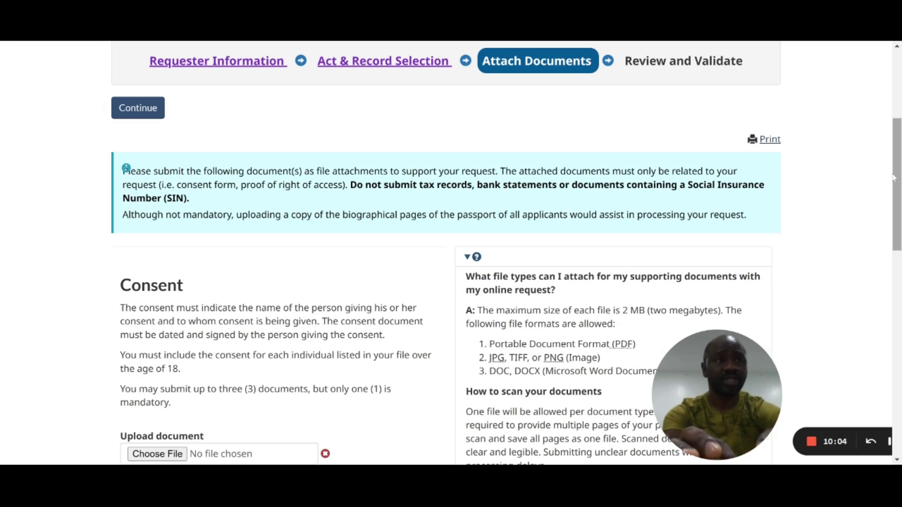
pyautogui.scroll(-5, 451, 254)
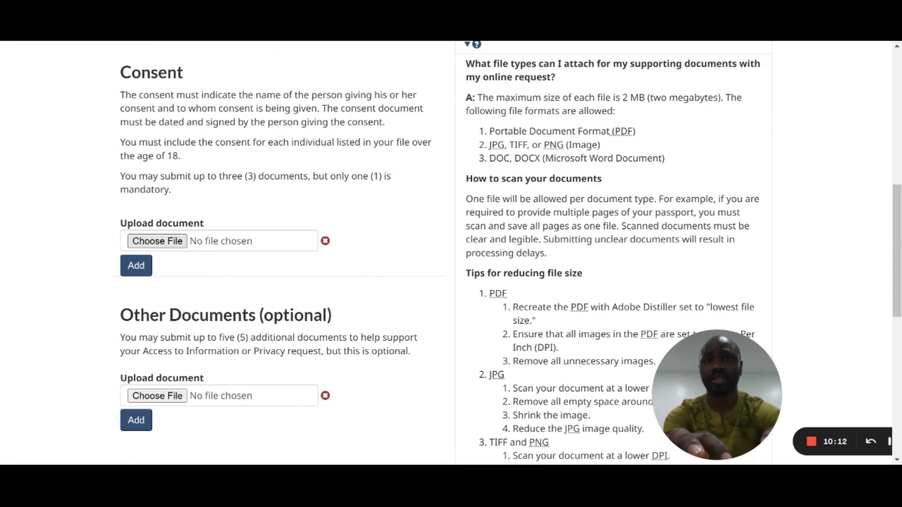
pyautogui.press('Return')
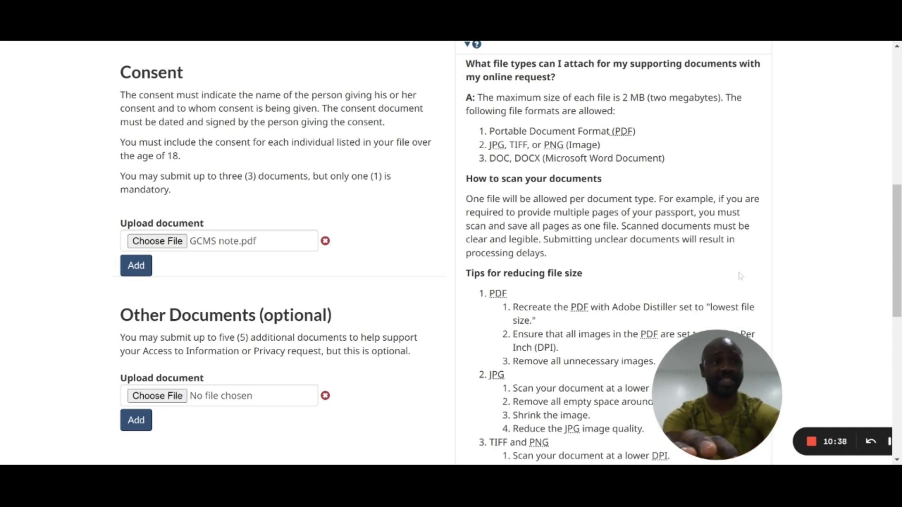
pyautogui.scroll(-5, 504, 254)
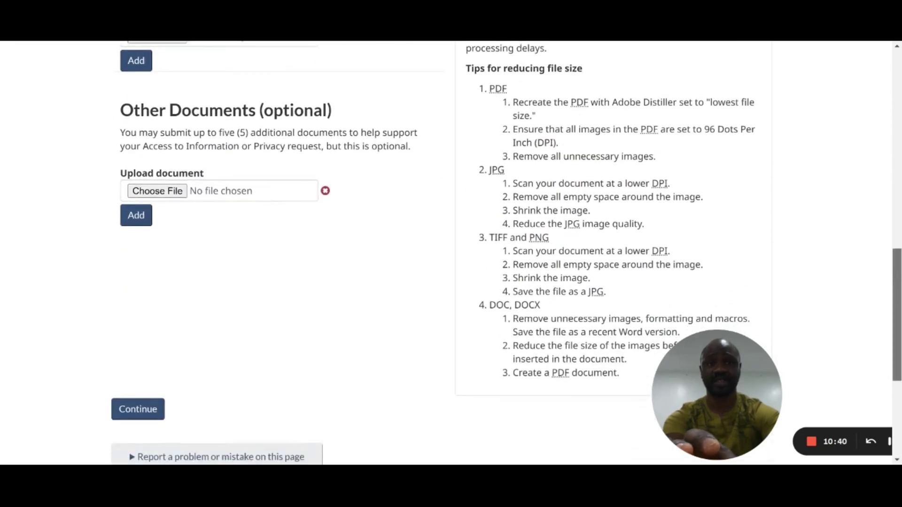
pyautogui.scroll(10, 504, 254)
pyautogui.scroll(-10, 126, 151)
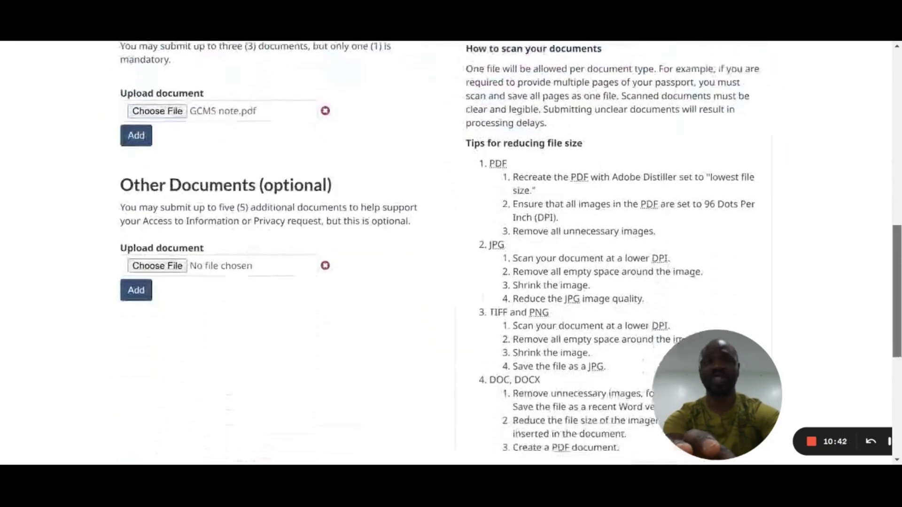
pyautogui.click(137, 338)
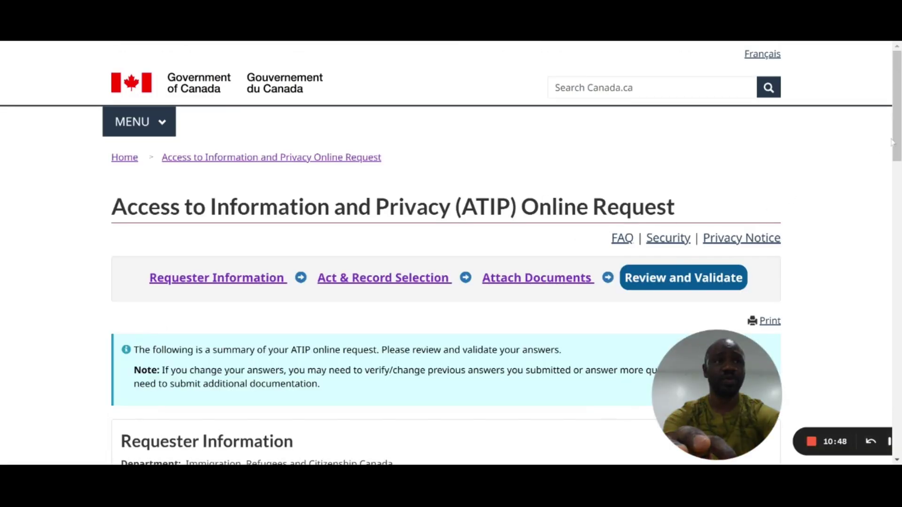
# Step: Scroll through the requester information, Temporary Residence record selection and GCMS note.pdf attachment summaries
pyautogui.scroll(-6, 445, 253)
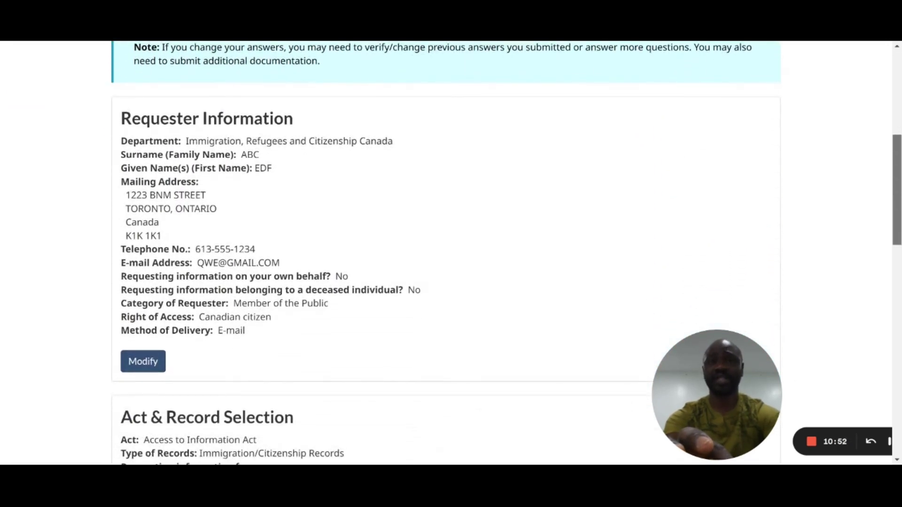
pyautogui.scroll(-2, 445, 254)
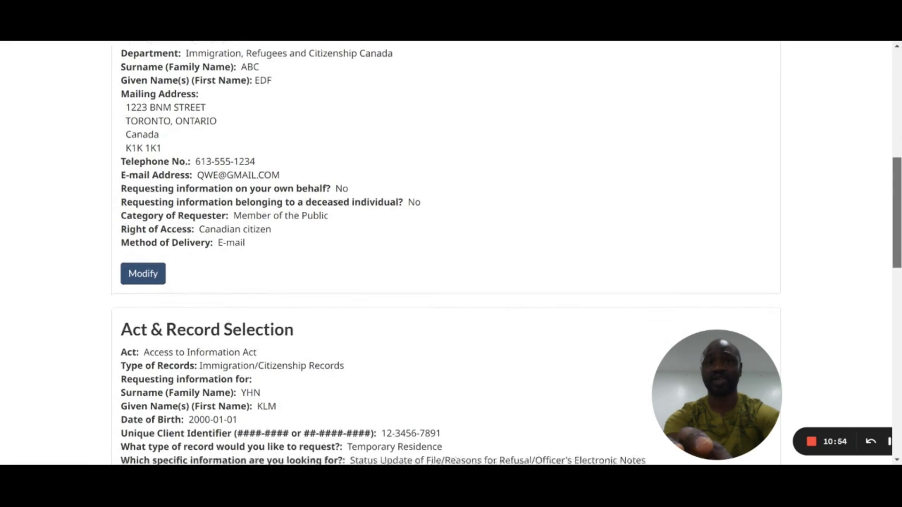
pyautogui.scroll(1, 445, 253)
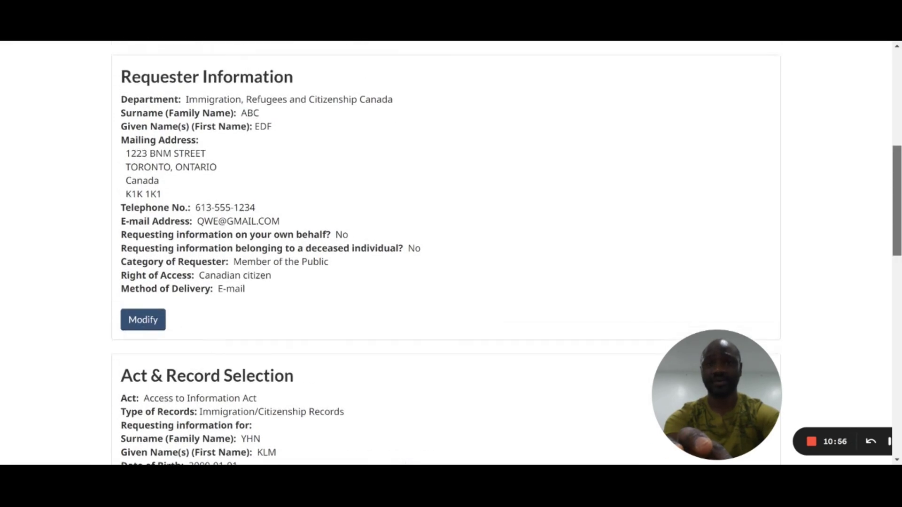
pyautogui.scroll(-3, 445, 254)
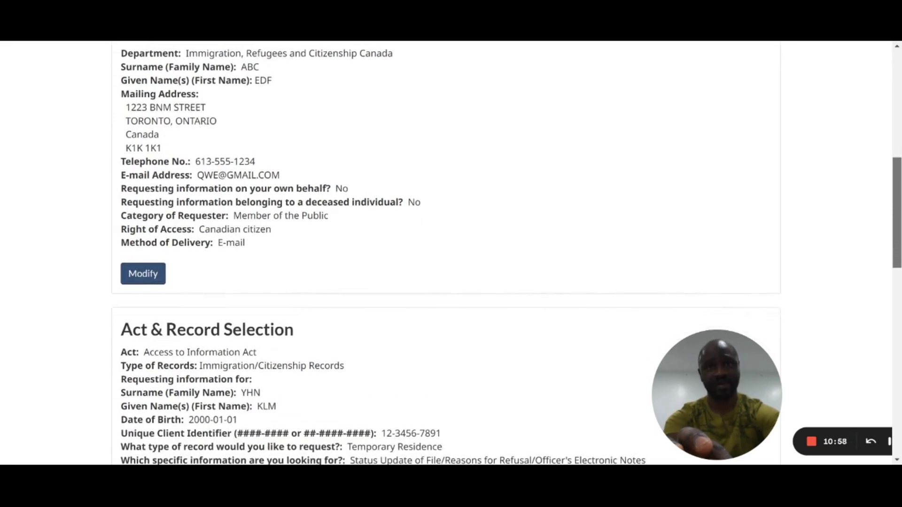
pyautogui.scroll(-4, 445, 254)
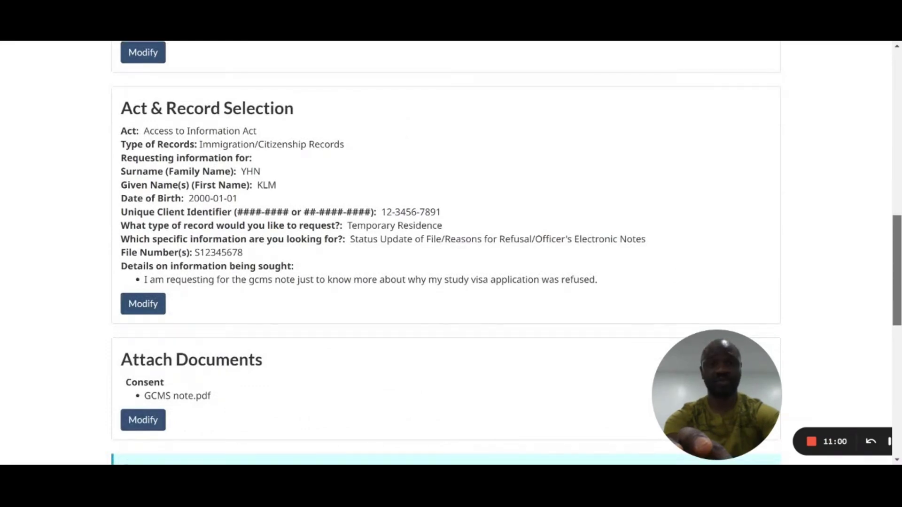
pyautogui.scroll(-6, 446, 254)
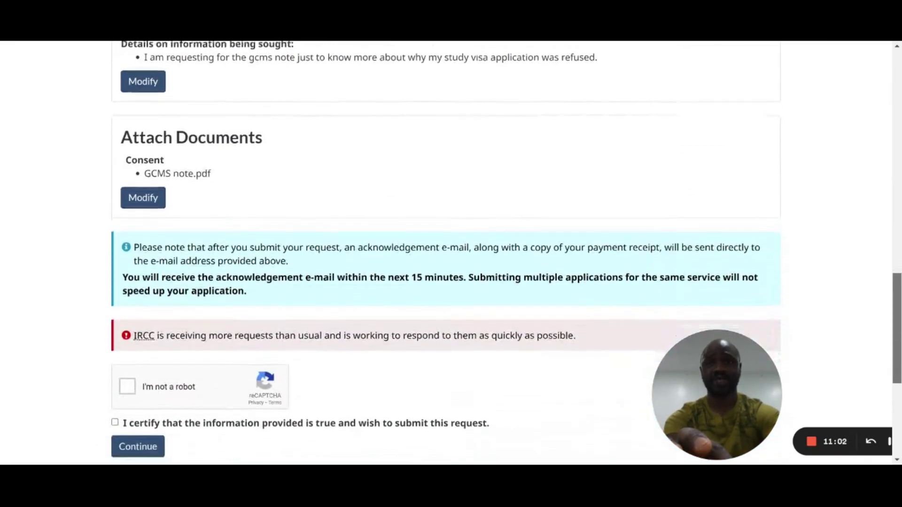
pyautogui.scroll(-2, 445, 253)
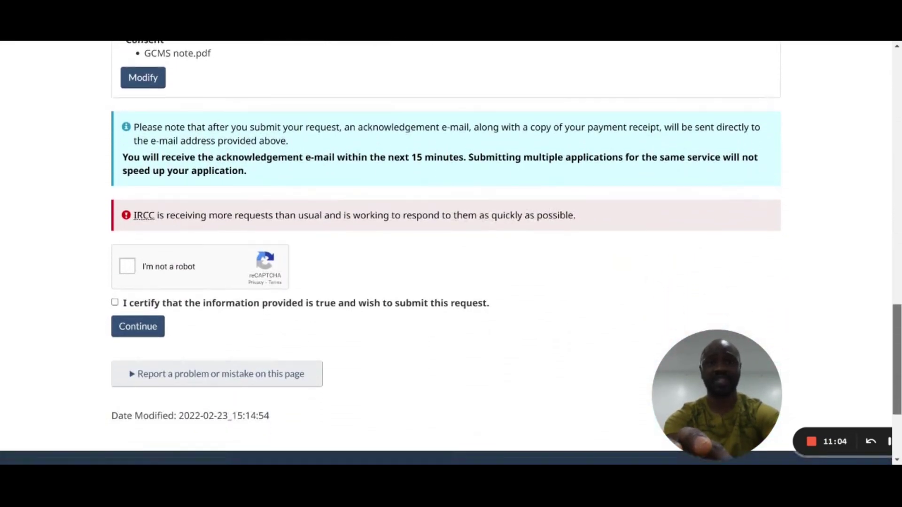
# Step: Tick 'I'm not a robot', certify the information is true, and continue to the $5.00 payment page
pyautogui.click(125, 272)
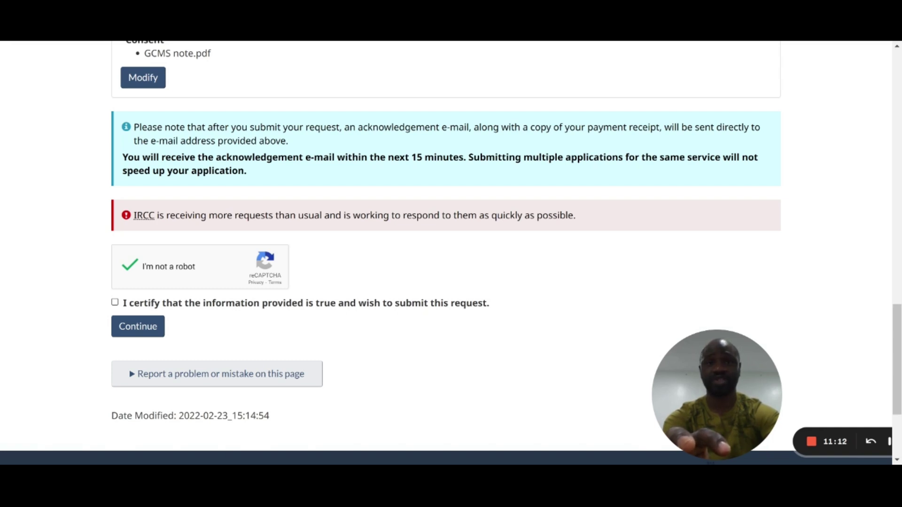
pyautogui.click(151, 306)
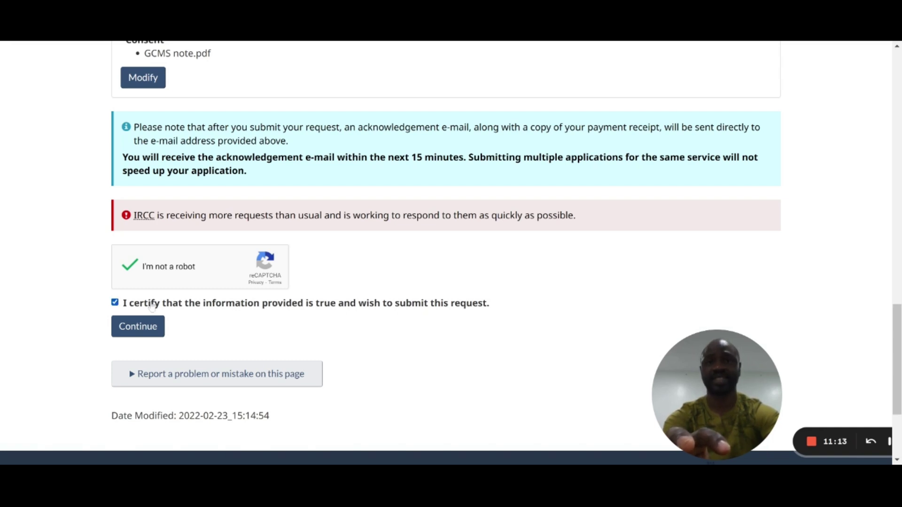
pyautogui.click(138, 327)
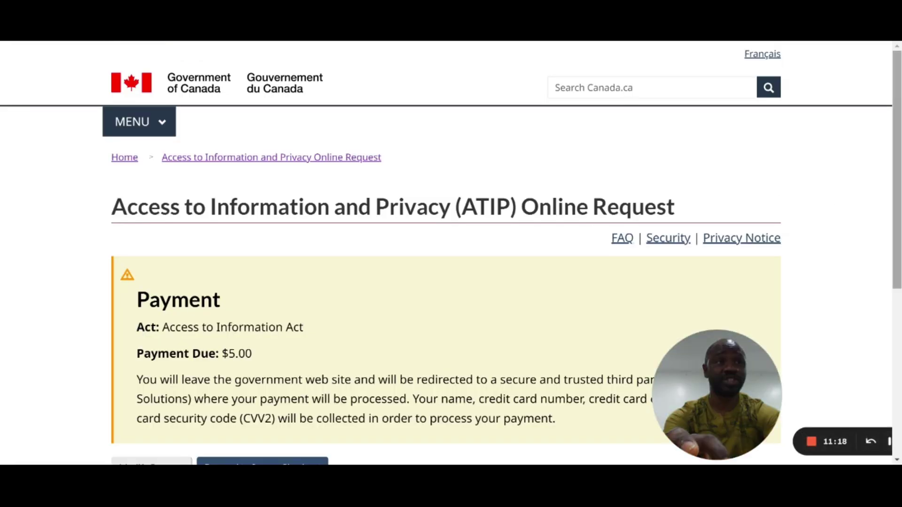
# Step: Proceed from the $5.00 payment summary to the secure card checkout
pyautogui.scroll(-3, 899, 195)
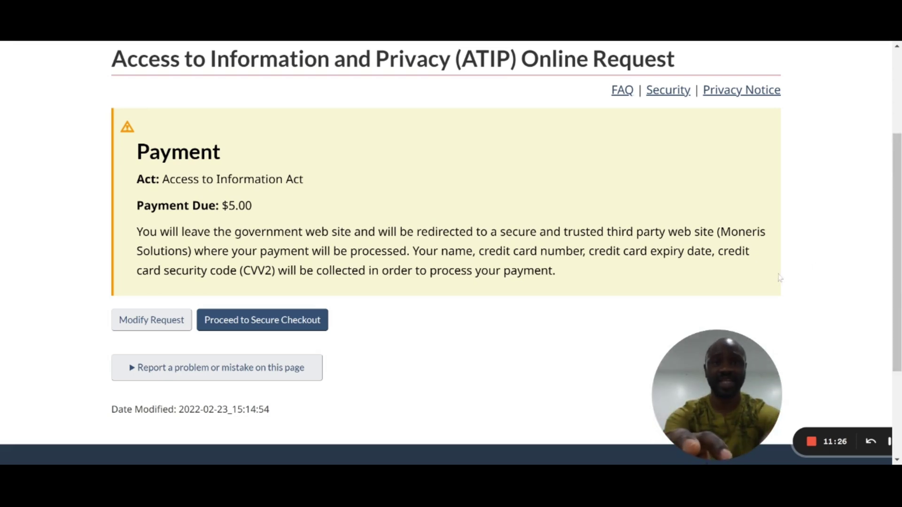
pyautogui.click(303, 324)
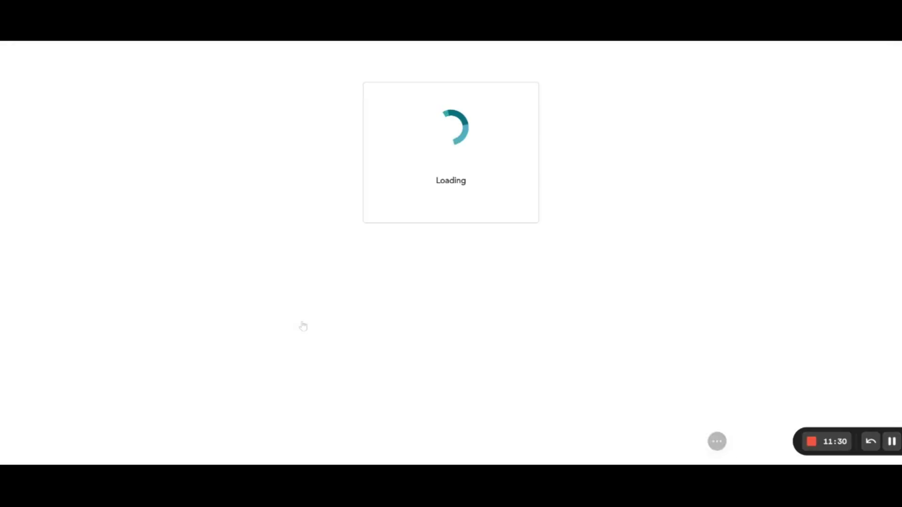